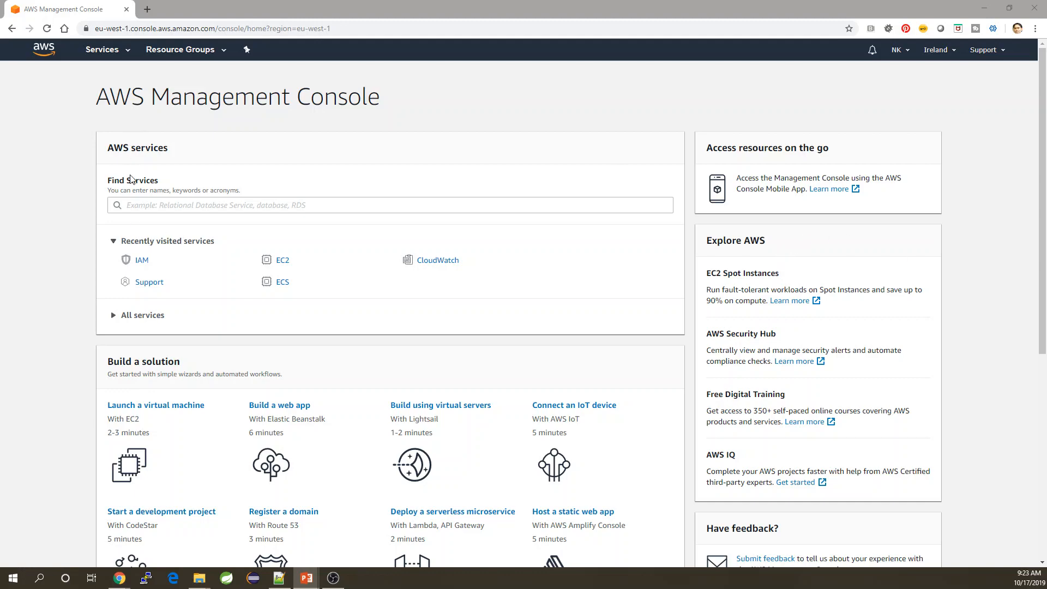
Open the IAM service by searching the services list for iam
{"action": "left_click", "coordinate": [116, 53]}
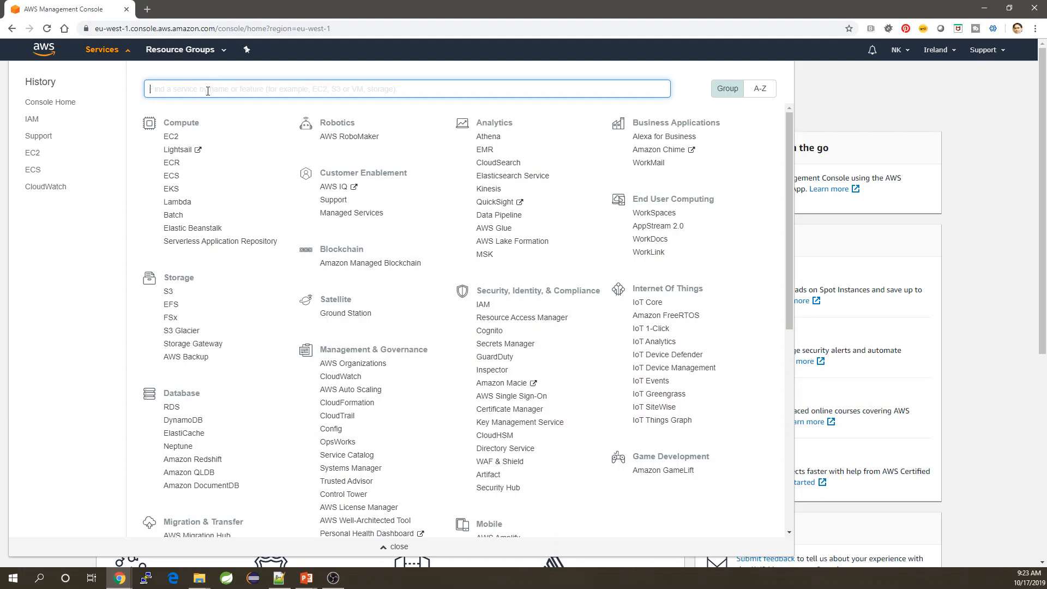
{"action": "type", "text": "iam"}
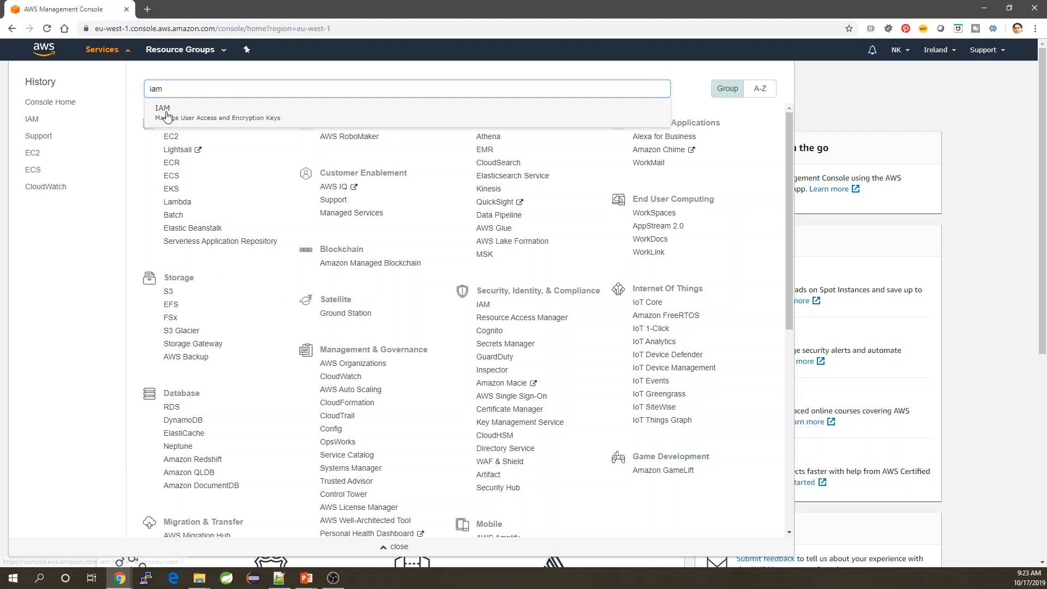
{"action": "left_click", "coordinate": [167, 113]}
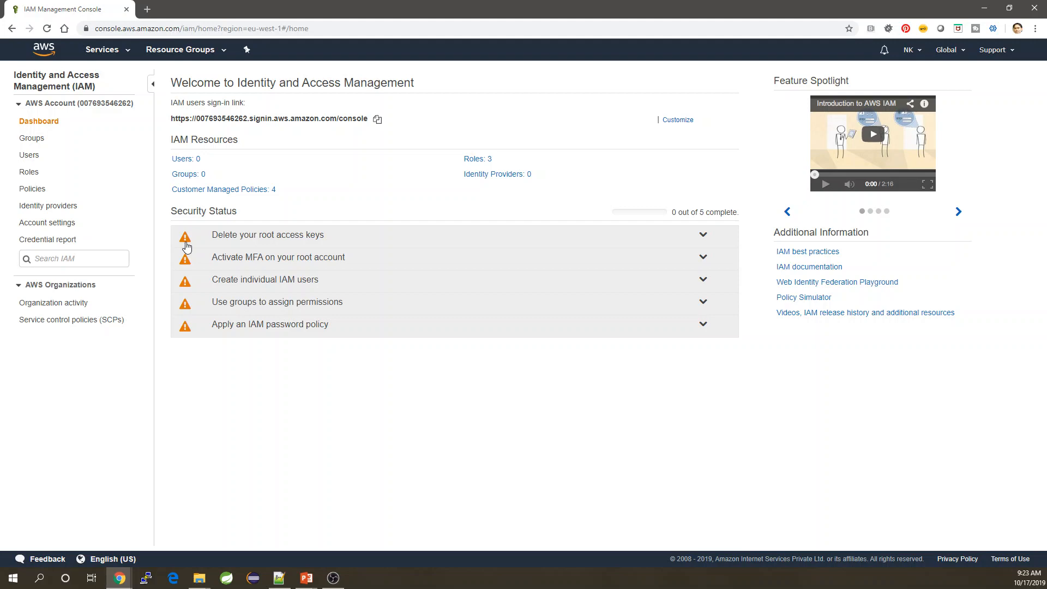
Delete the active root access key from the account's security credentials
{"action": "left_click", "coordinate": [287, 242]}
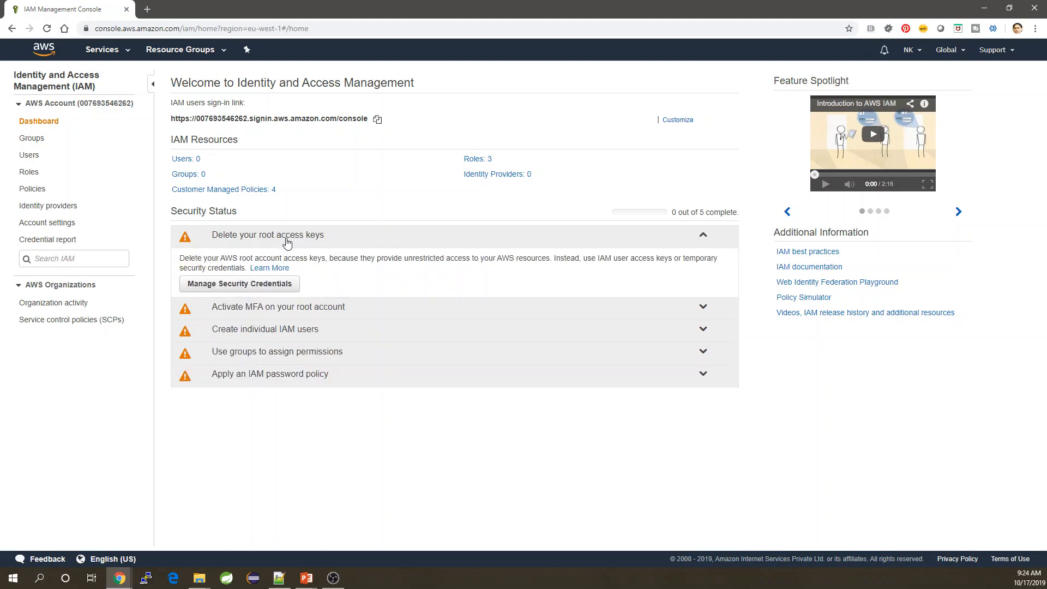
{"action": "left_click", "coordinate": [249, 284]}
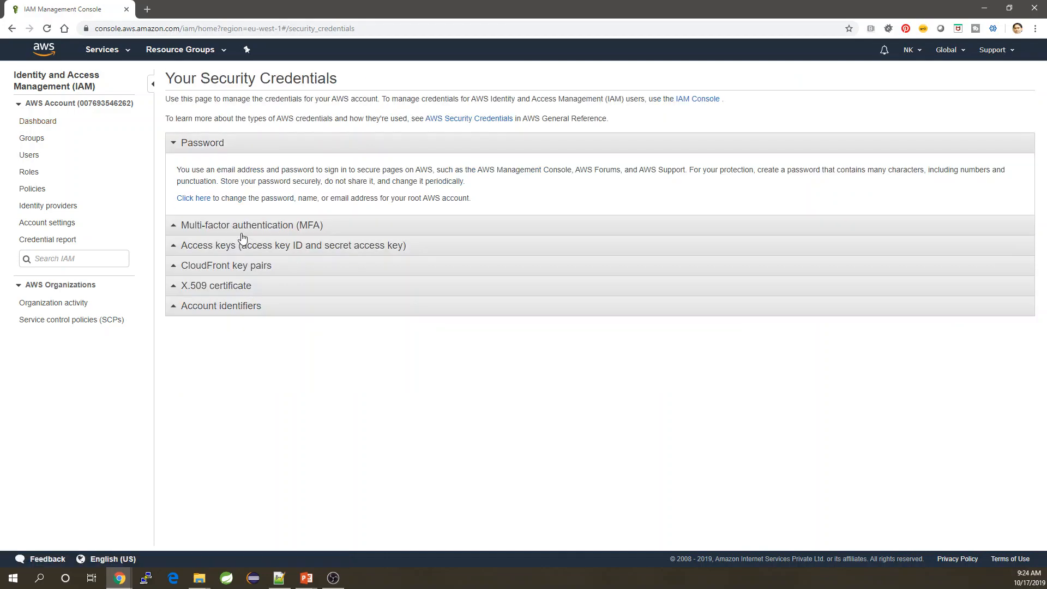
{"action": "left_click", "coordinate": [206, 246]}
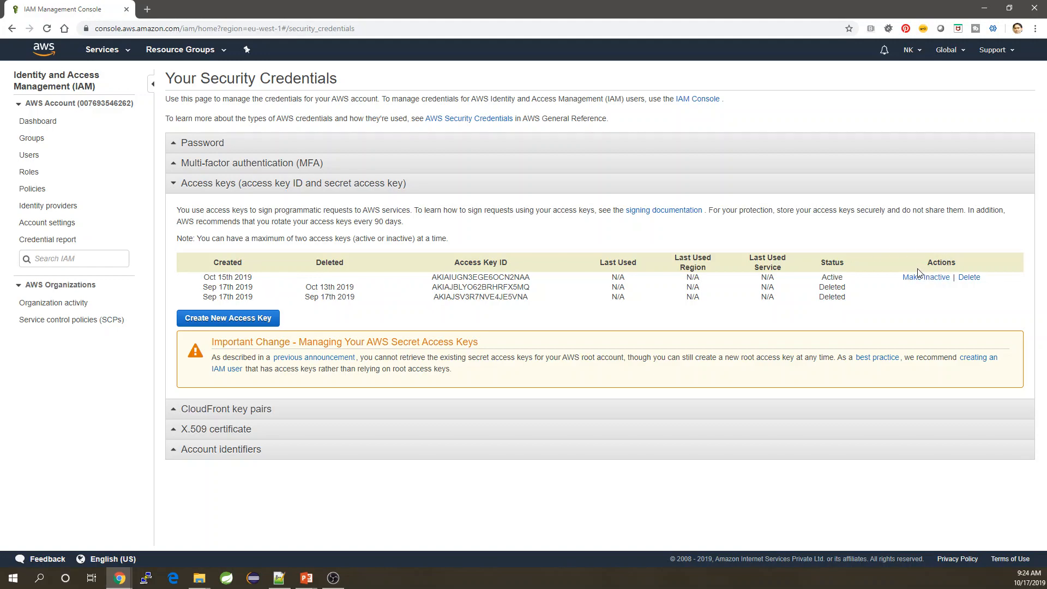
{"action": "left_click_drag", "start_coordinate": [821, 278], "coordinate": [843, 278]}
{"action": "left_click", "coordinate": [973, 278]}
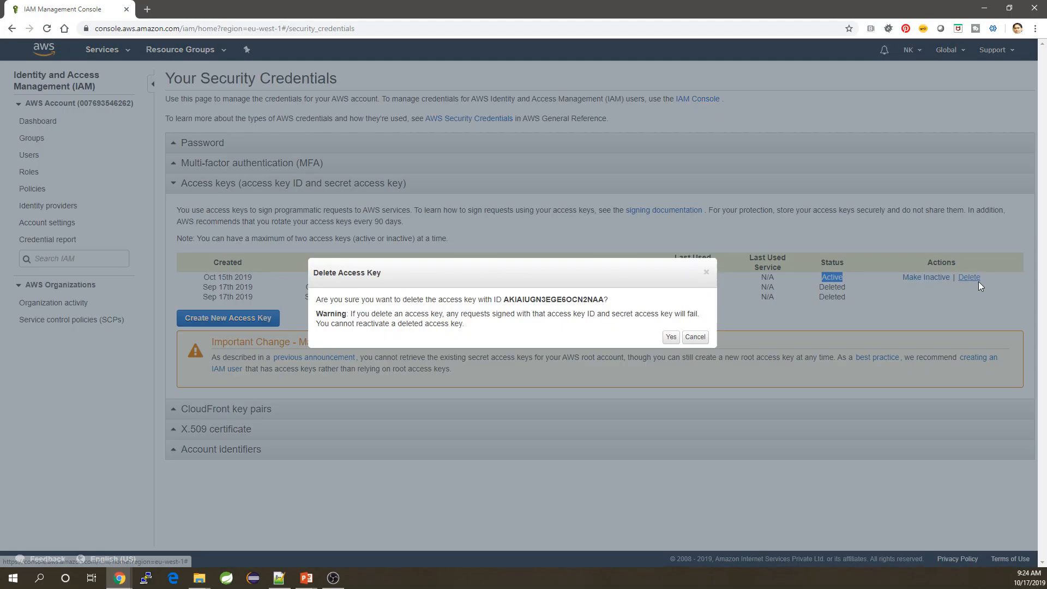
{"action": "left_click", "coordinate": [675, 340]}
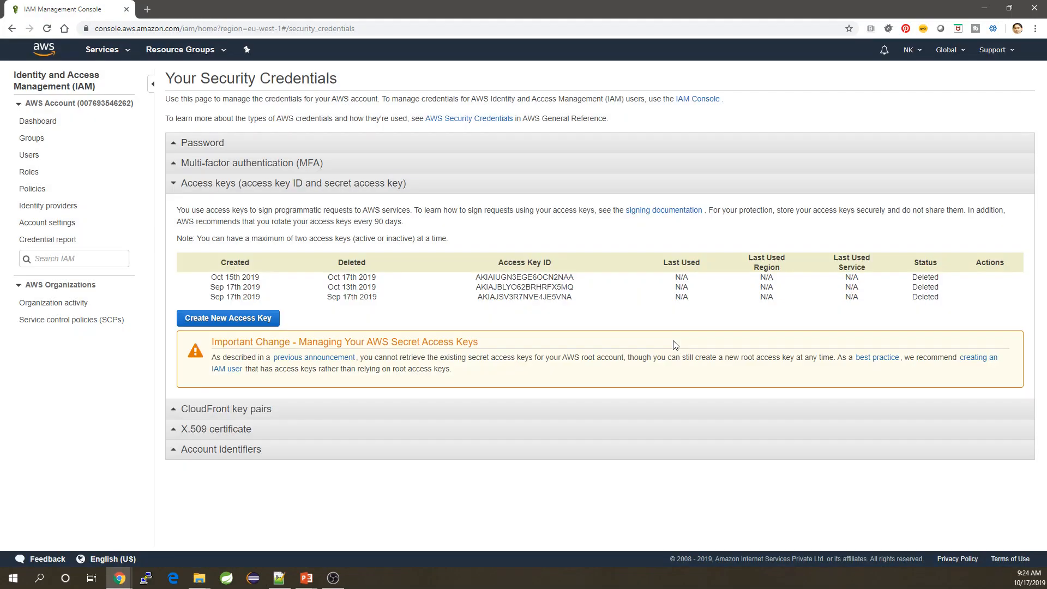
Start activating a virtual MFA device for the root account and reveal its QR code
{"action": "left_click", "coordinate": [46, 127]}
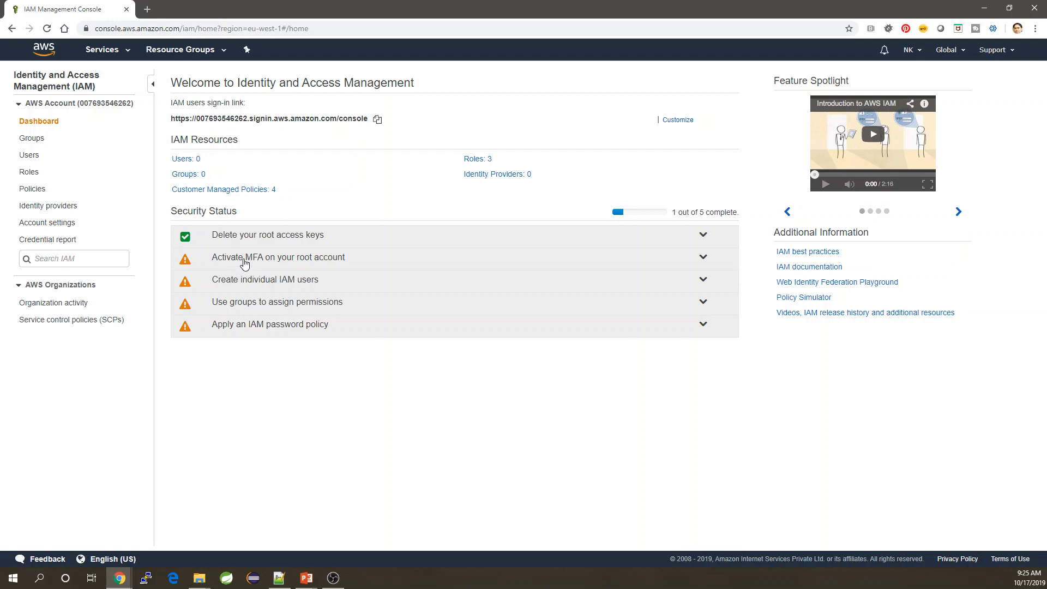
{"action": "left_click", "coordinate": [244, 264]}
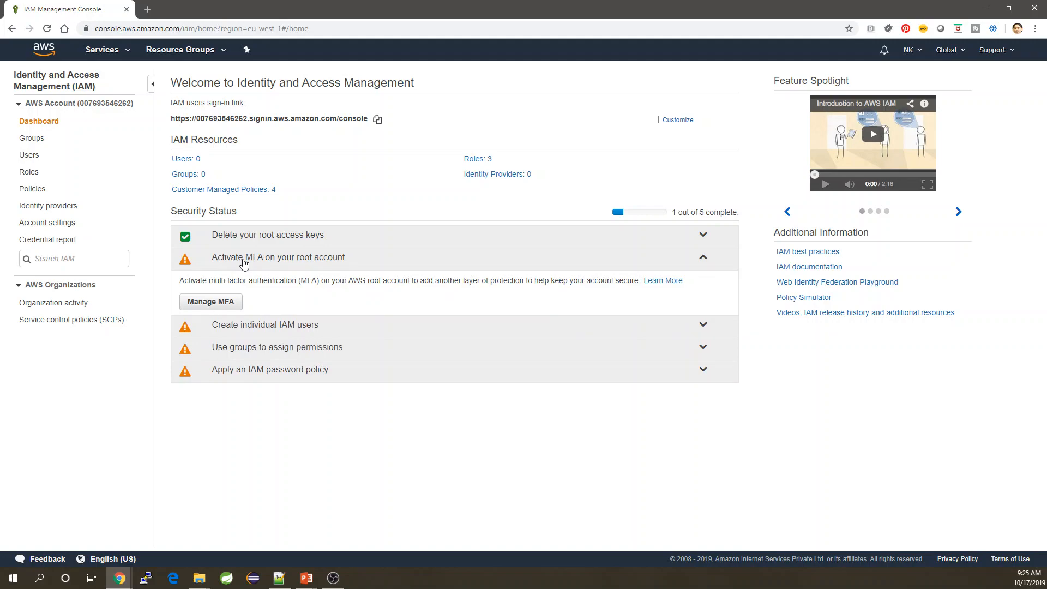
{"action": "left_click", "coordinate": [213, 308]}
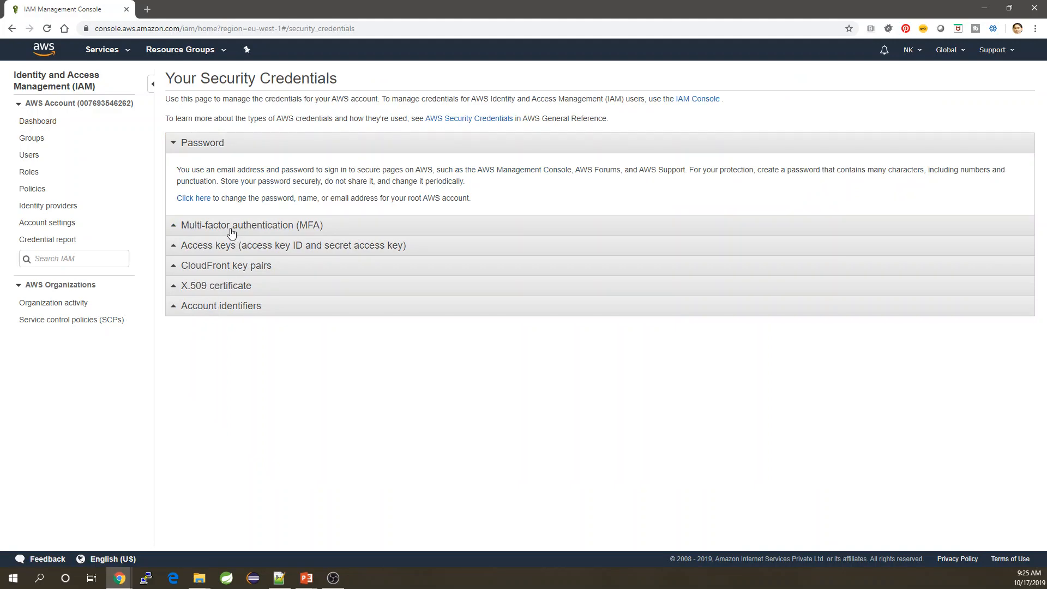
{"action": "left_click", "coordinate": [231, 226]}
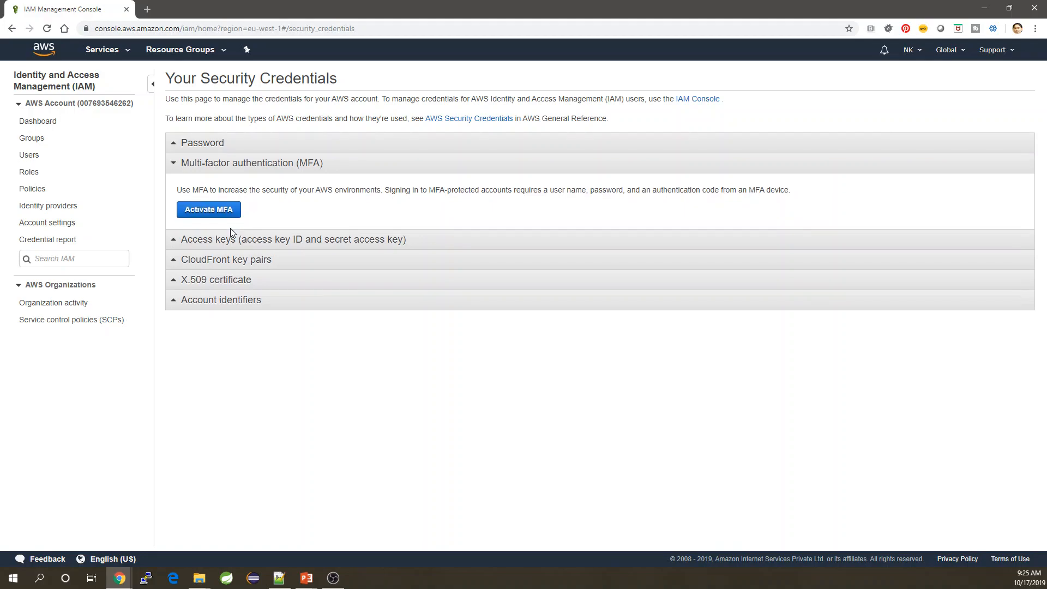
{"action": "left_click", "coordinate": [209, 214]}
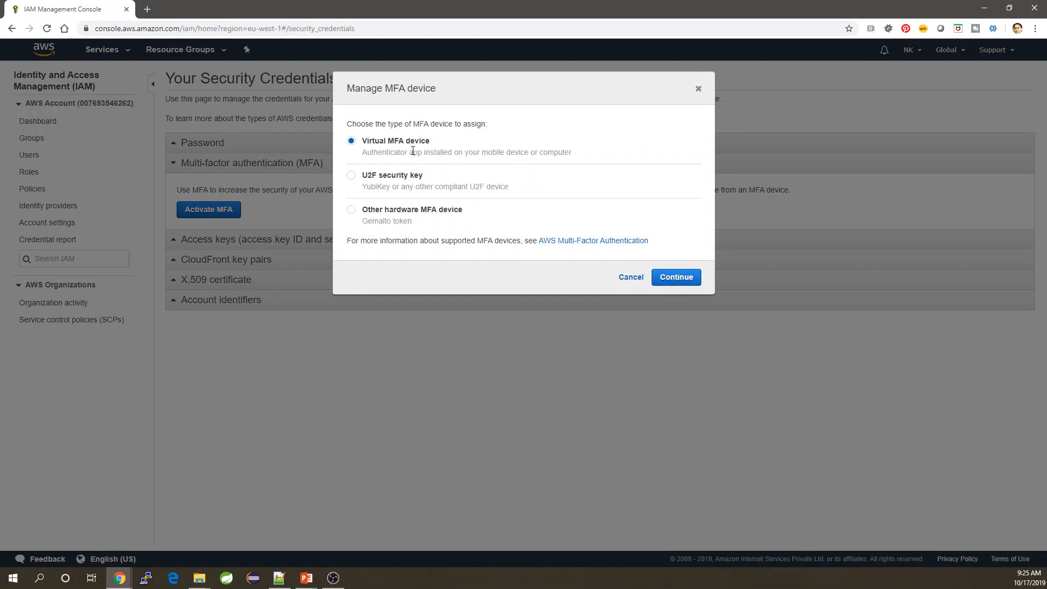
{"action": "left_click", "coordinate": [692, 280]}
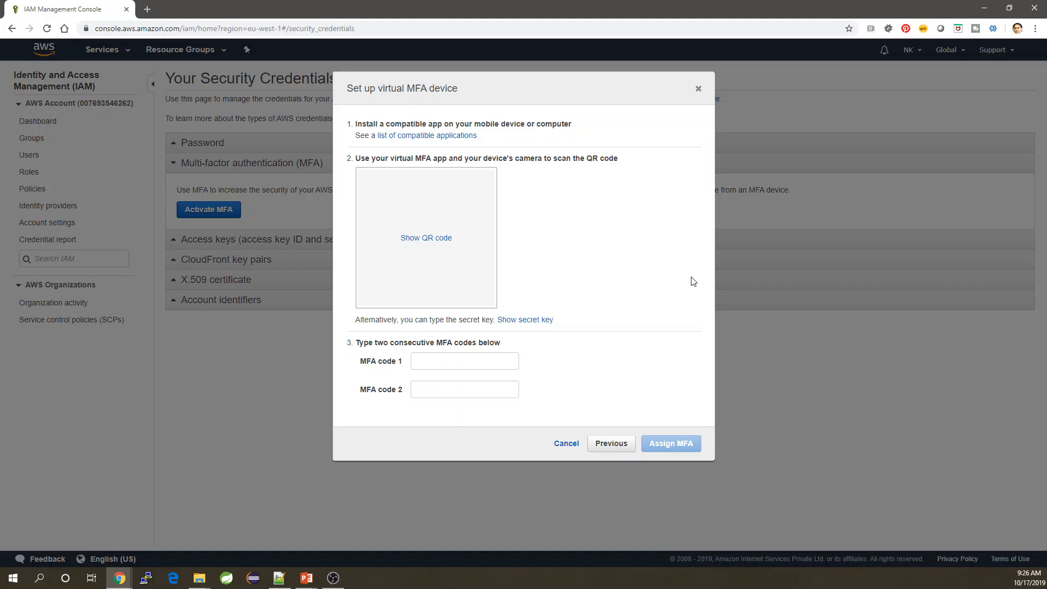
{"action": "left_click", "coordinate": [435, 250]}
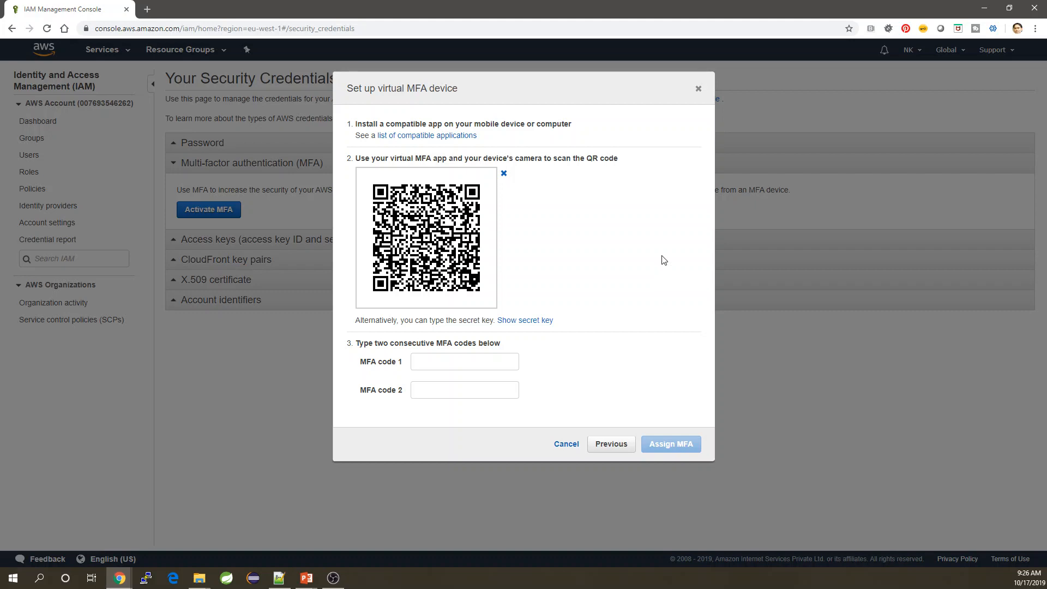
Review the list of compatible virtual MFA applications, then return to the IAM console tab
{"action": "left_click", "coordinate": [425, 141]}
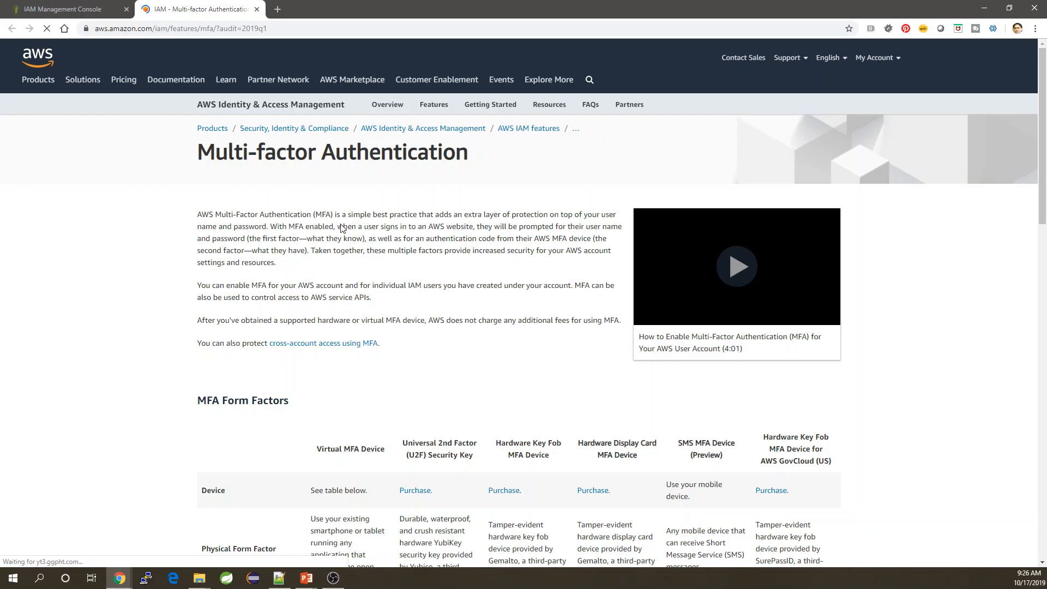
{"action": "scroll", "coordinate": [343, 227], "scroll_direction": "down", "scroll_amount": 3}
{"action": "scroll", "coordinate": [342, 227], "scroll_direction": "down", "scroll_amount": 4}
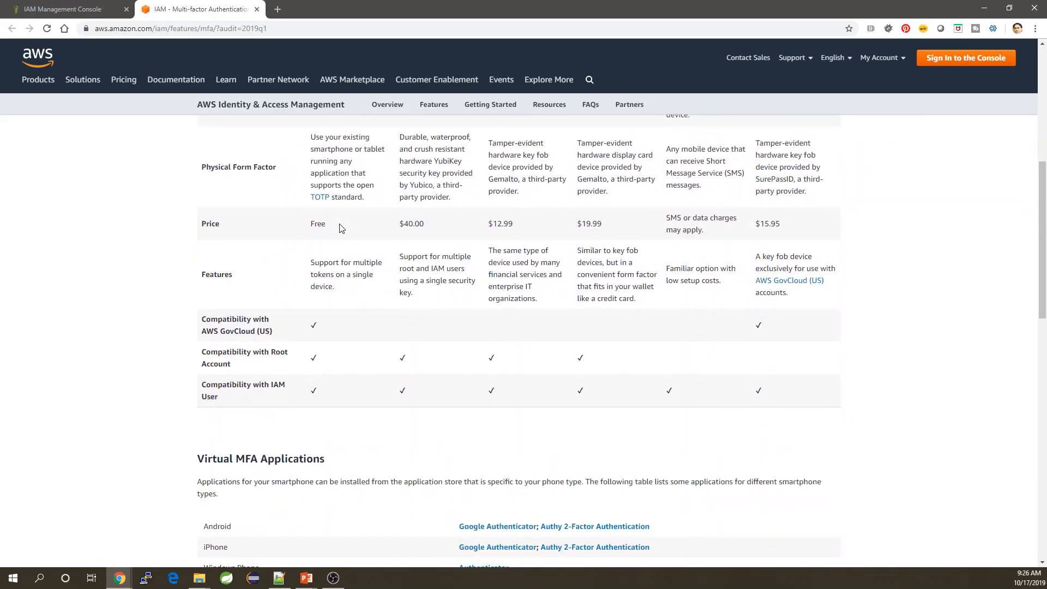
{"action": "scroll", "coordinate": [342, 228], "scroll_direction": "down", "scroll_amount": 5}
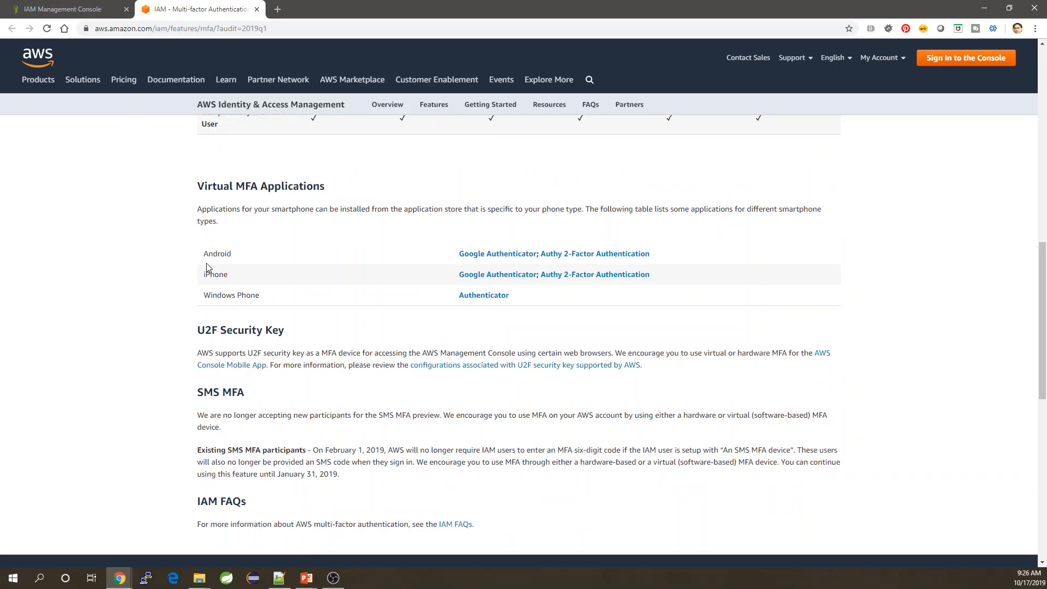
{"action": "left_click_drag", "start_coordinate": [201, 253], "coordinate": [280, 300]}
{"action": "left_click", "coordinate": [200, 297]}
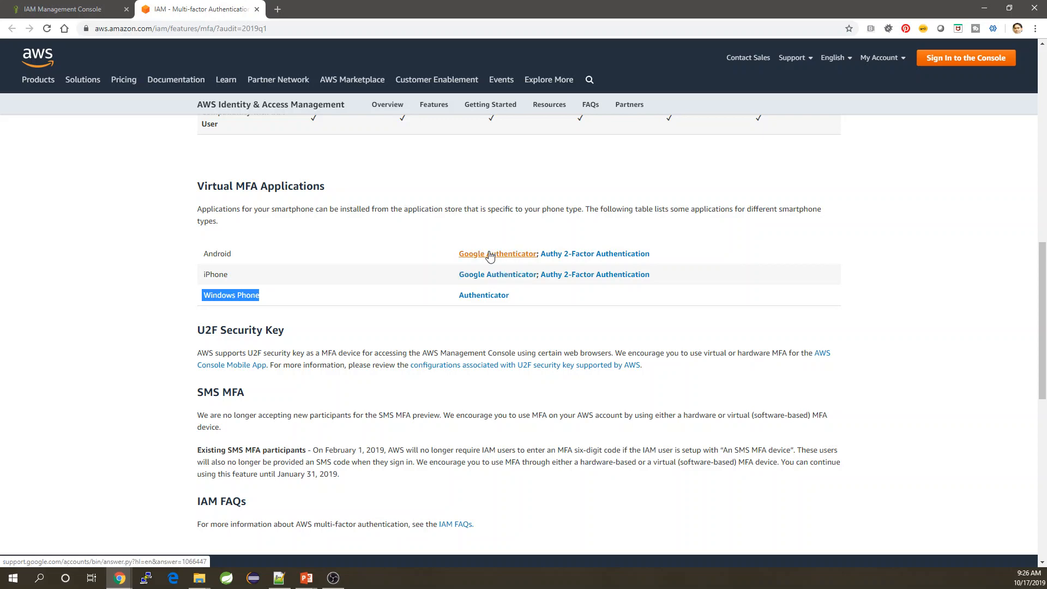
{"action": "left_click", "coordinate": [307, 189]}
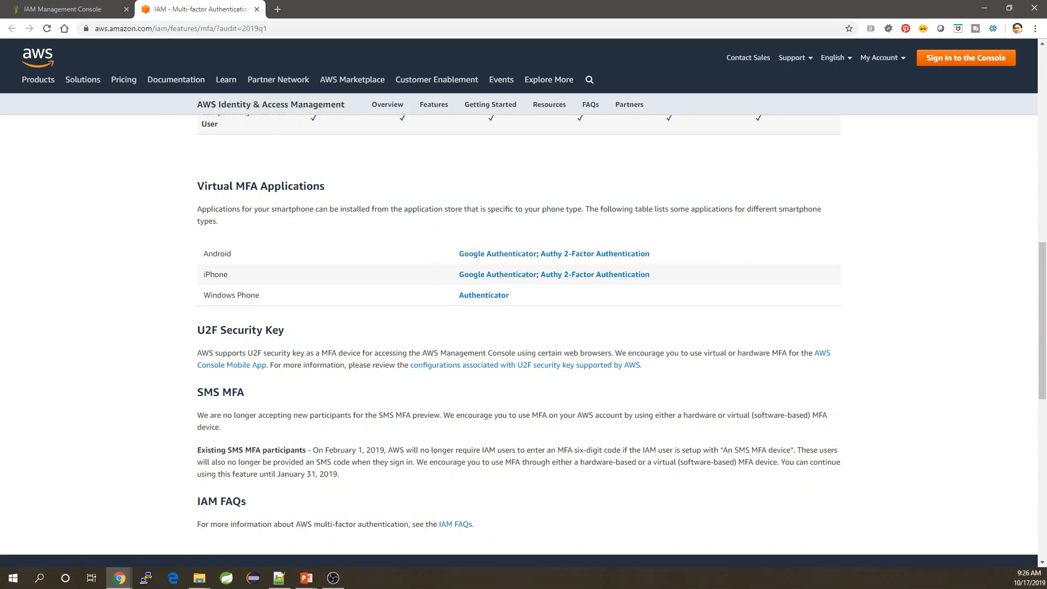
{"action": "left_click", "coordinate": [32, 9]}
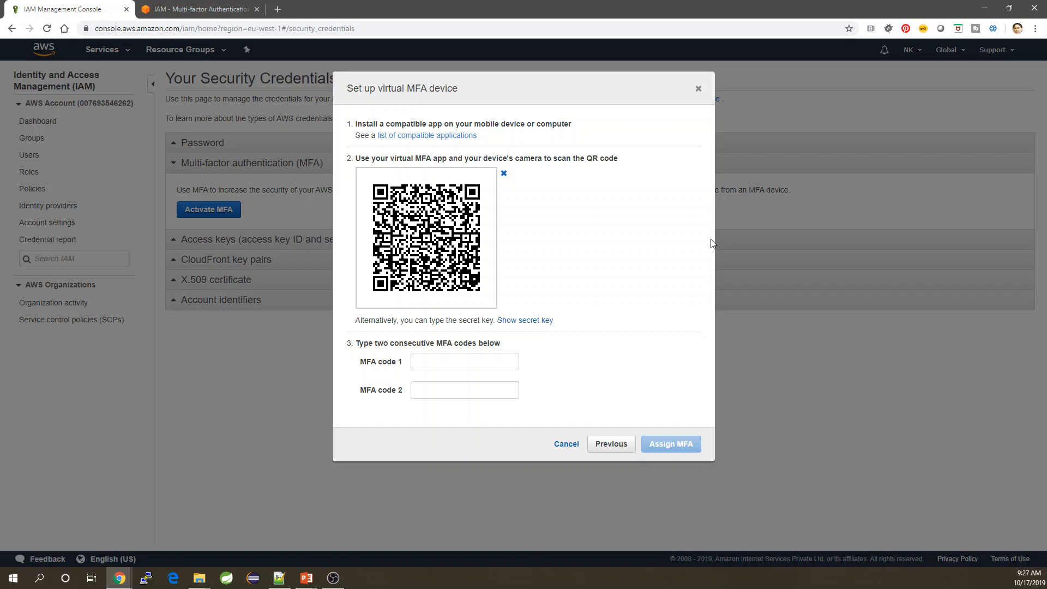
Enter two consecutive MFA codes from the authenticator app and assign the virtual MFA device
{"action": "left_click", "coordinate": [452, 364]}
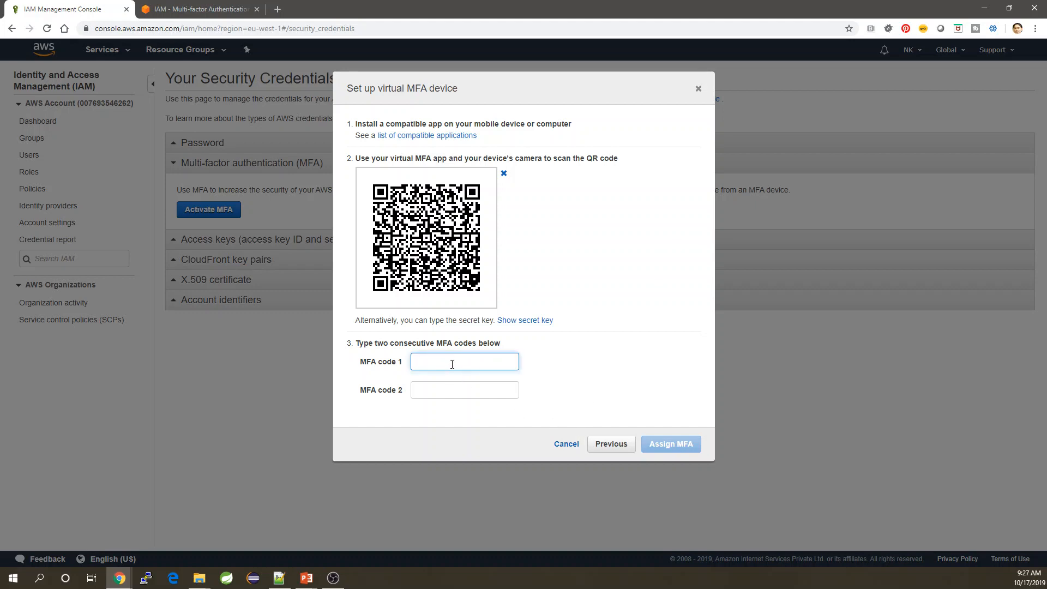
{"action": "left_click", "coordinate": [452, 390]}
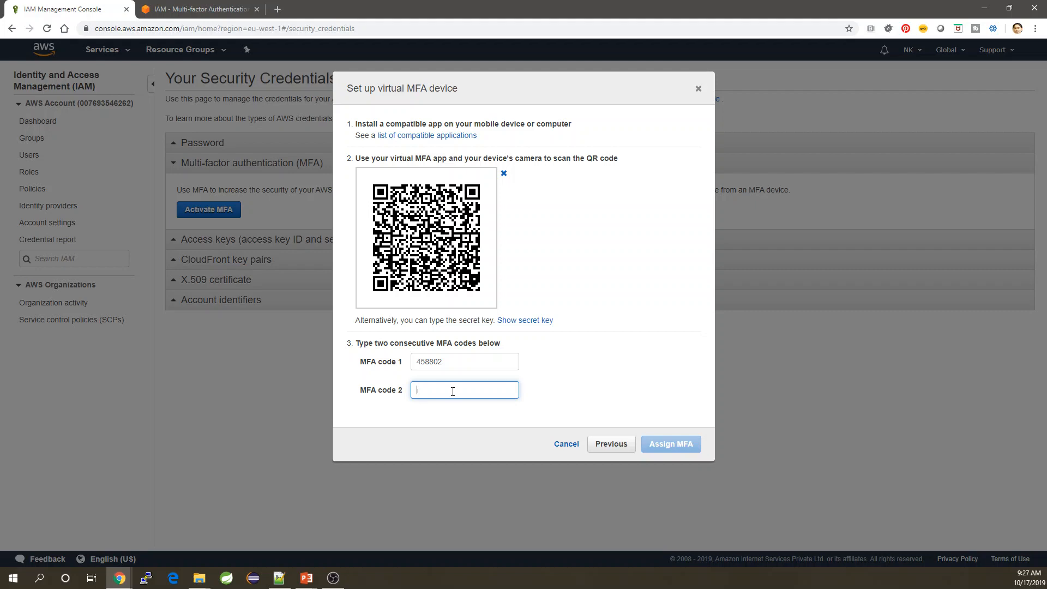
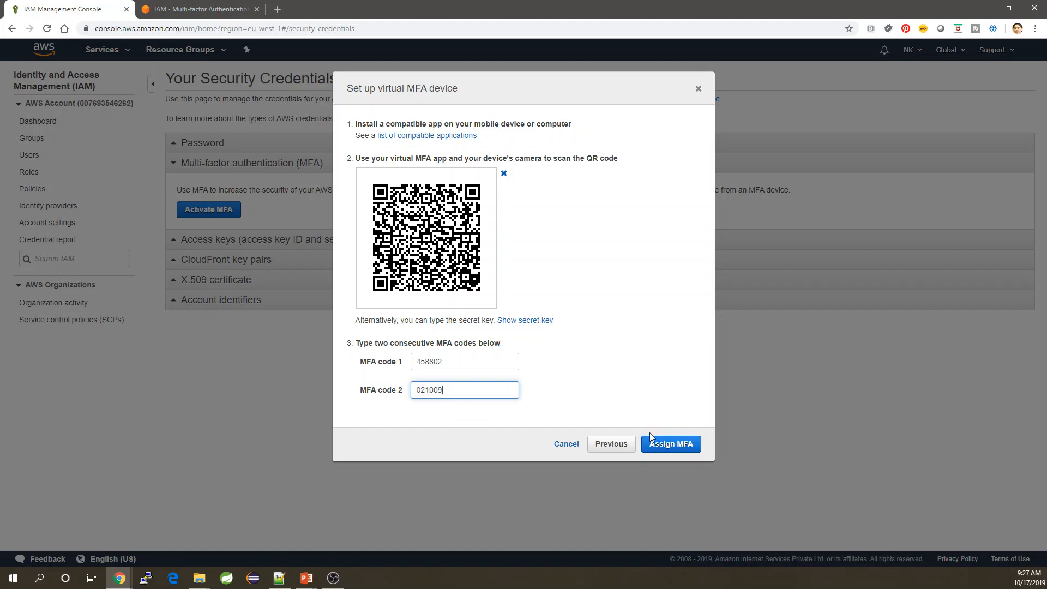
{"action": "left_click", "coordinate": [682, 445]}
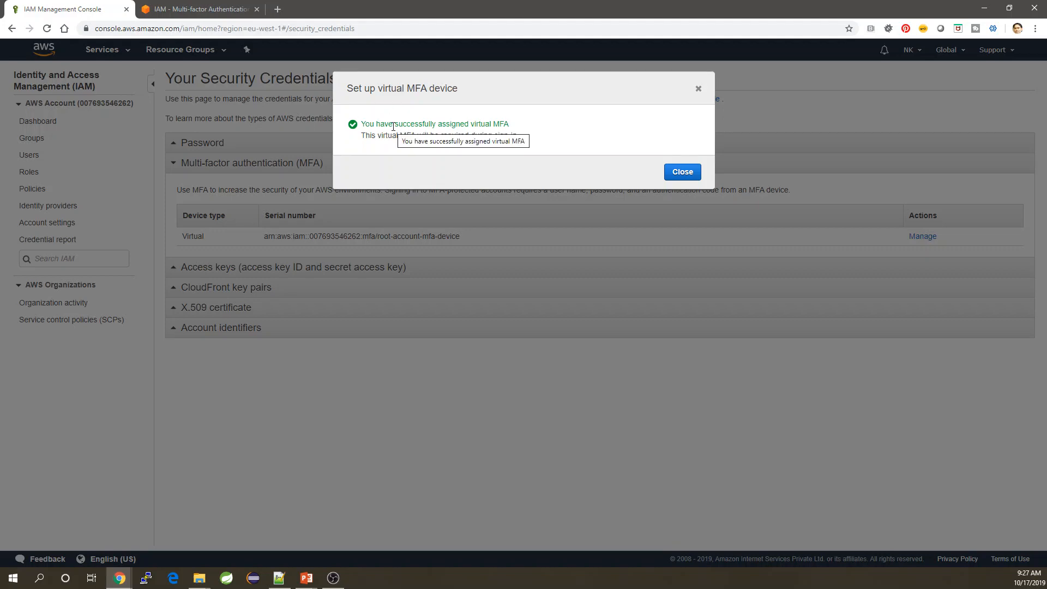
{"action": "left_click", "coordinate": [683, 172]}
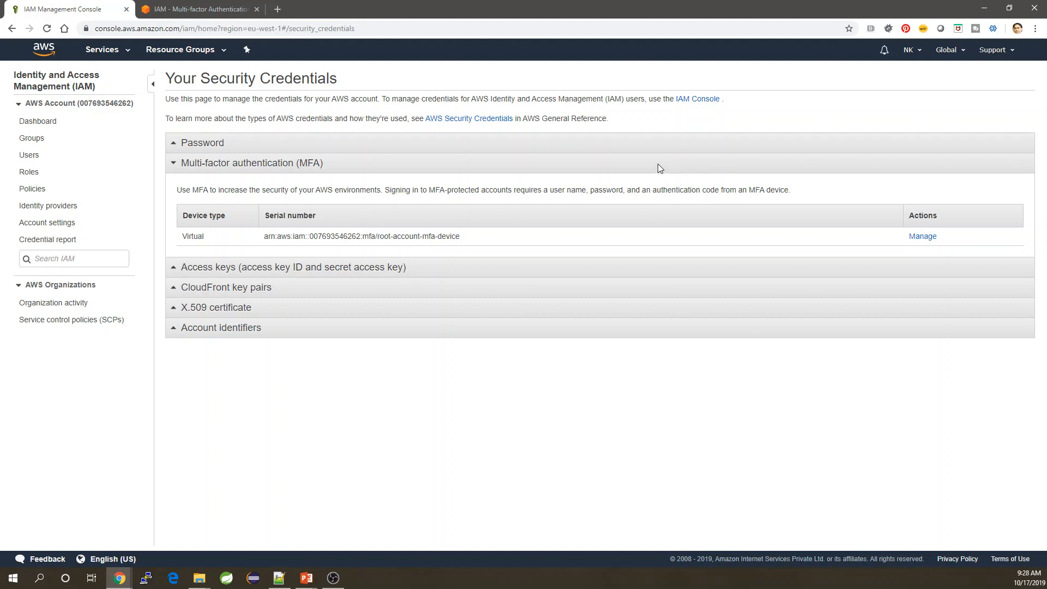
Add a new IAM user named Tom with programmatic access and continue to the permissions stage
{"action": "left_click", "coordinate": [48, 125]}
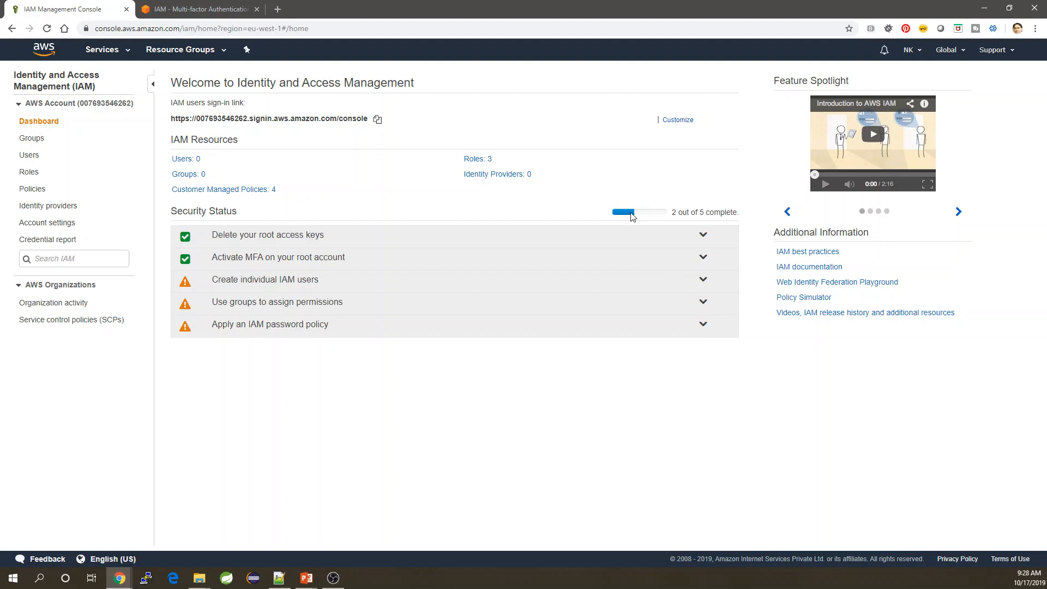
{"action": "left_click", "coordinate": [232, 286]}
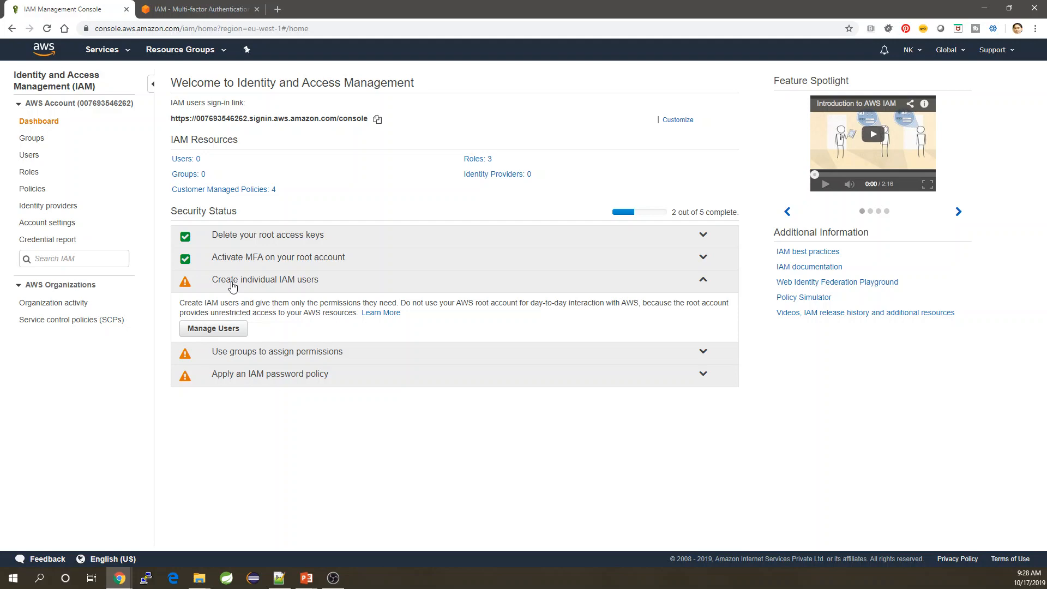
{"action": "left_click", "coordinate": [231, 331]}
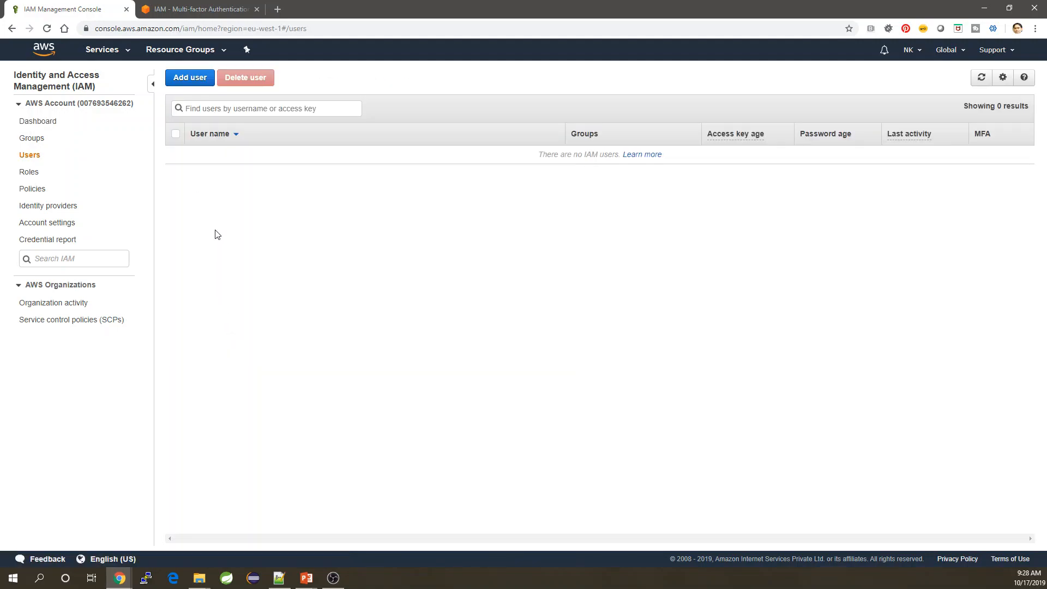
{"action": "left_click", "coordinate": [199, 80]}
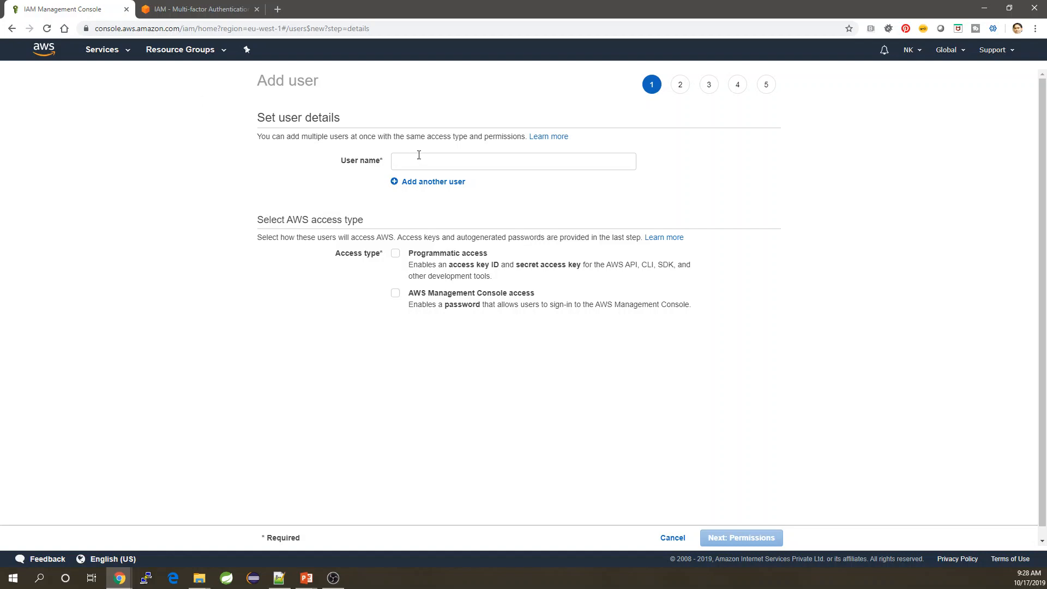
{"action": "left_click", "coordinate": [421, 162]}
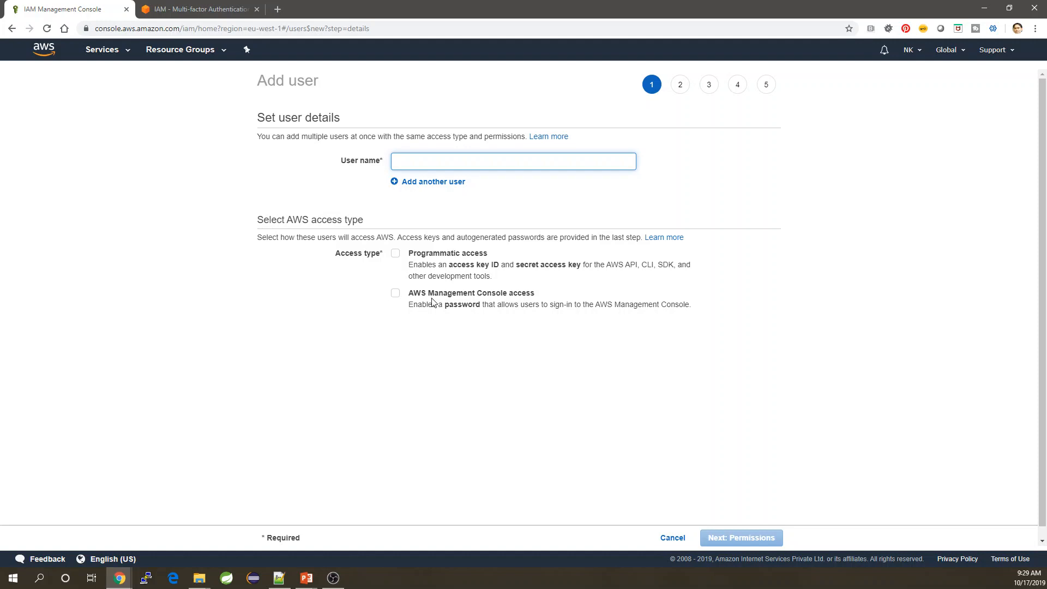
{"action": "left_click", "coordinate": [398, 256]}
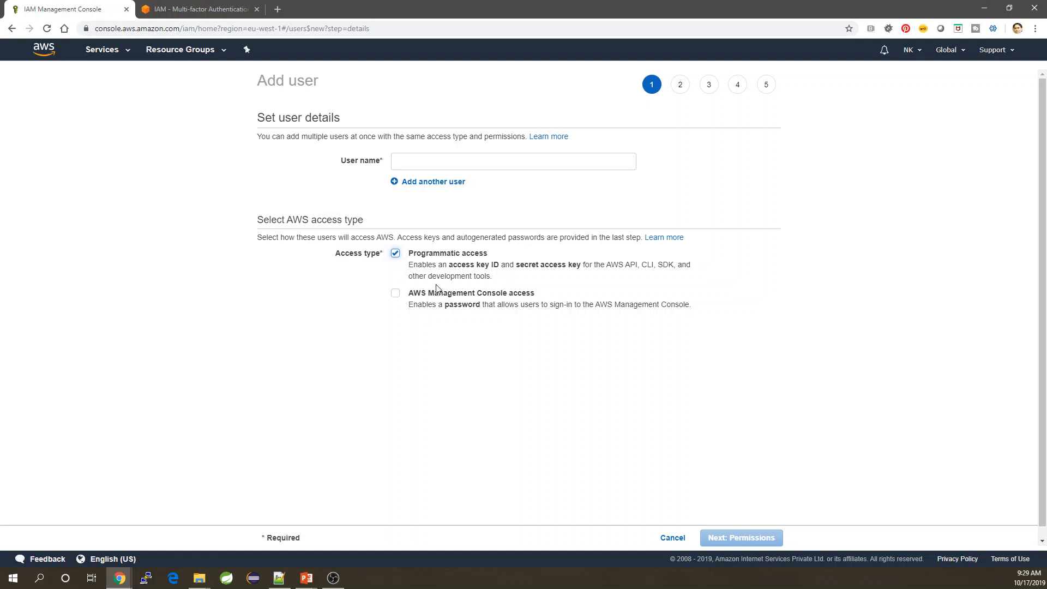
{"action": "left_click", "coordinate": [410, 161]}
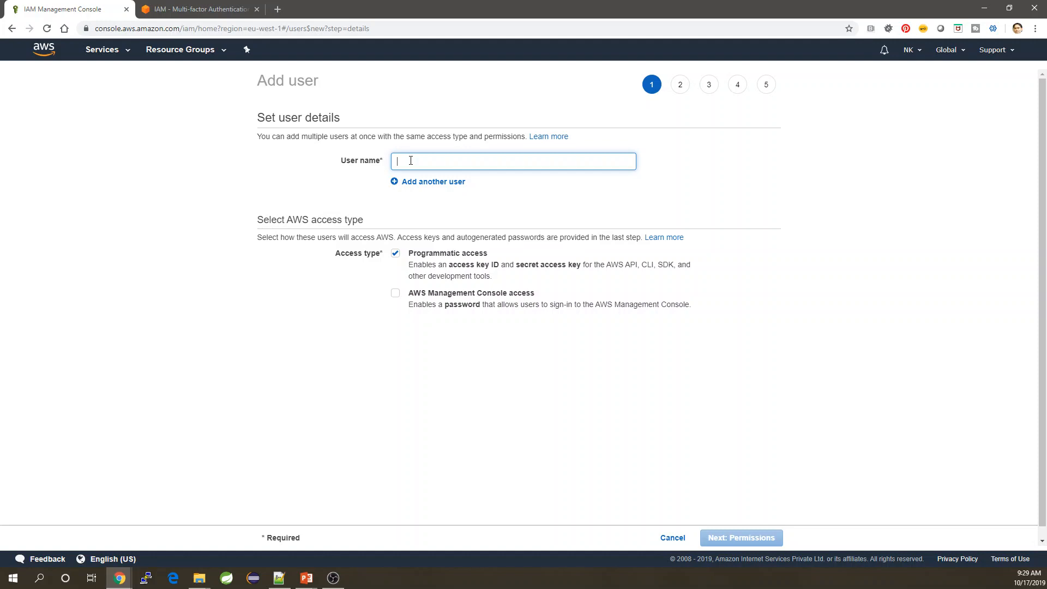
{"action": "type", "text": "Tom"}
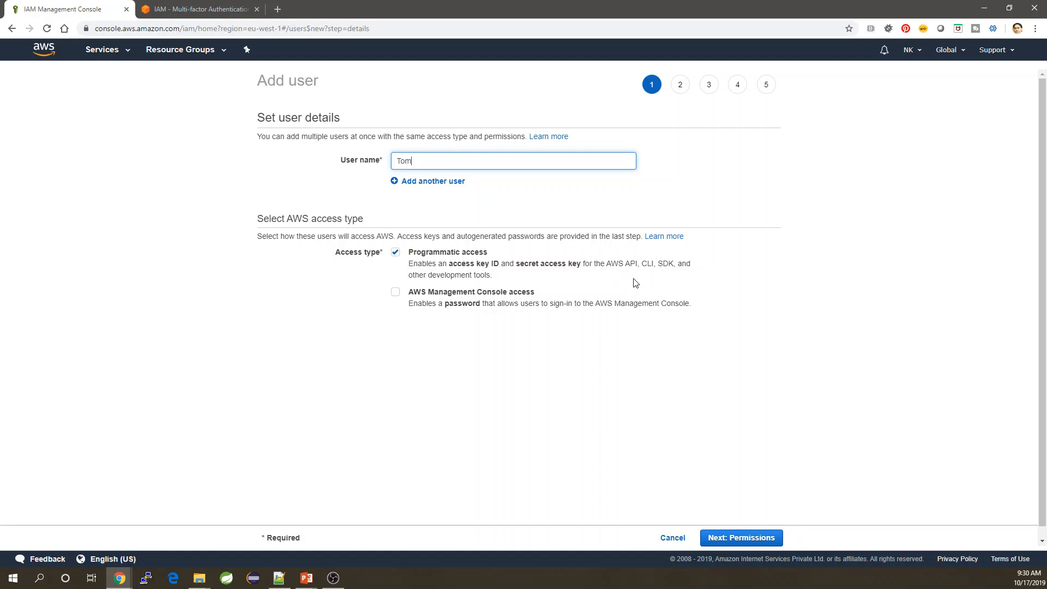
{"action": "left_click", "coordinate": [734, 538]}
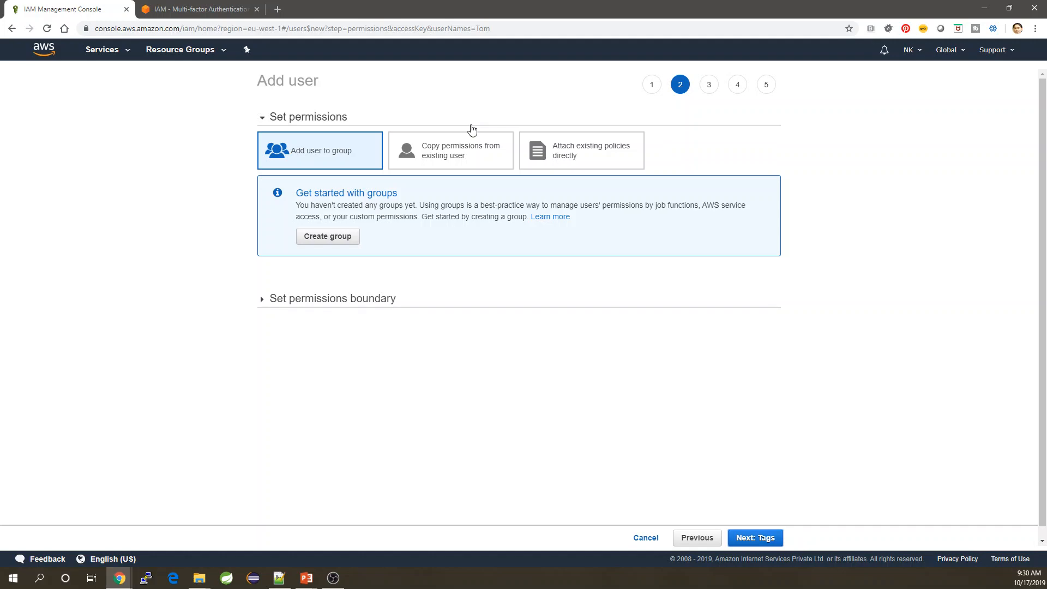
Attach the AWSLambdaExecute policy directly to the new user Tom by searching policies for Lamb
{"action": "left_click", "coordinate": [594, 160]}
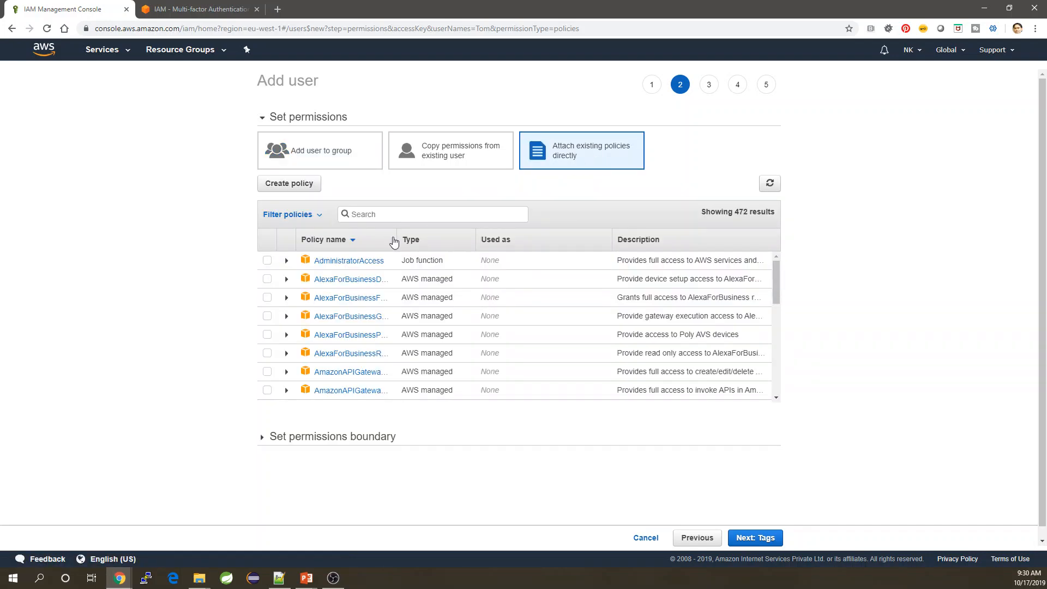
{"action": "left_click", "coordinate": [375, 211]}
{"action": "type", "text": "Lamb"}
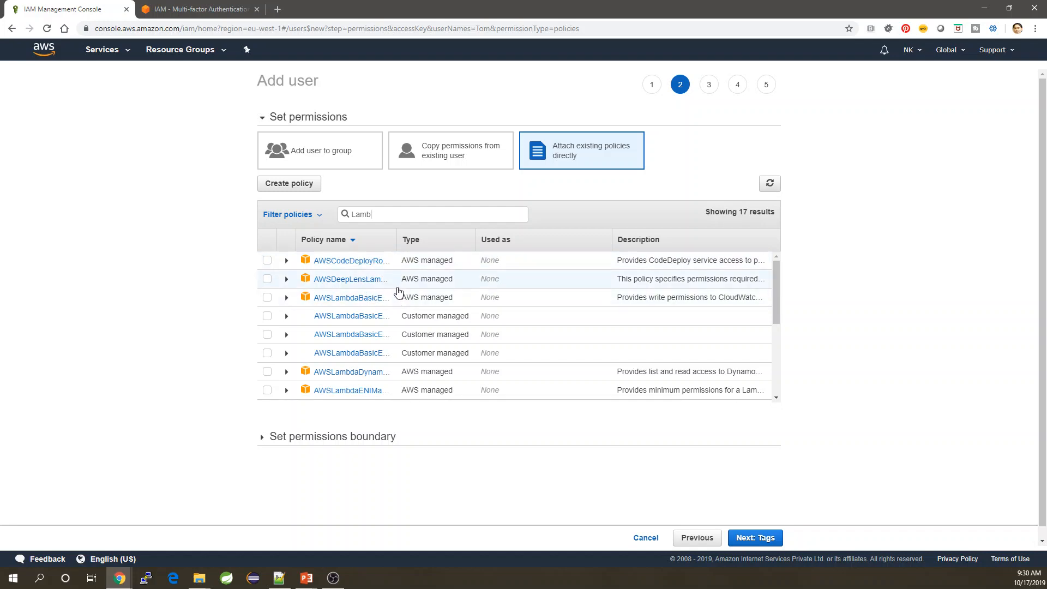
{"action": "scroll", "coordinate": [399, 293], "scroll_direction": "down", "scroll_amount": 2}
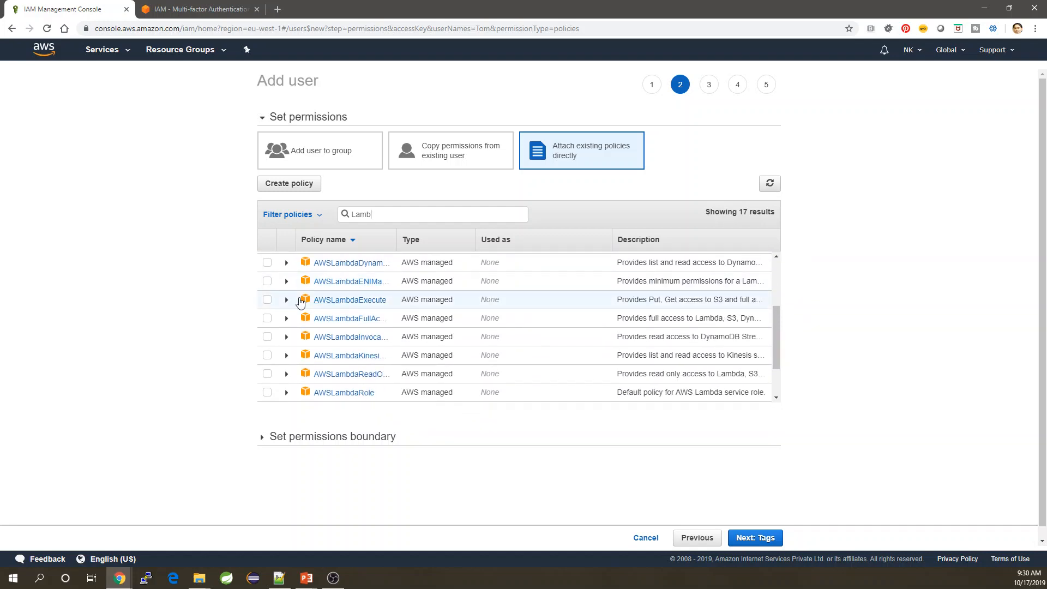
{"action": "left_click", "coordinate": [266, 301]}
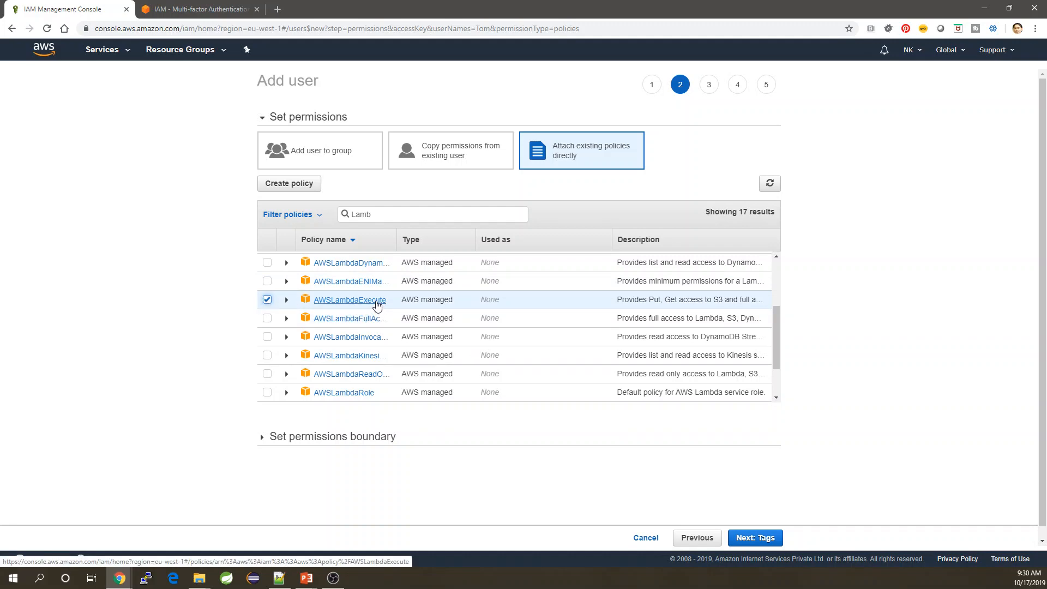
Skip tags, review and create the user Tom, then close the wizard
{"action": "left_click", "coordinate": [767, 538]}
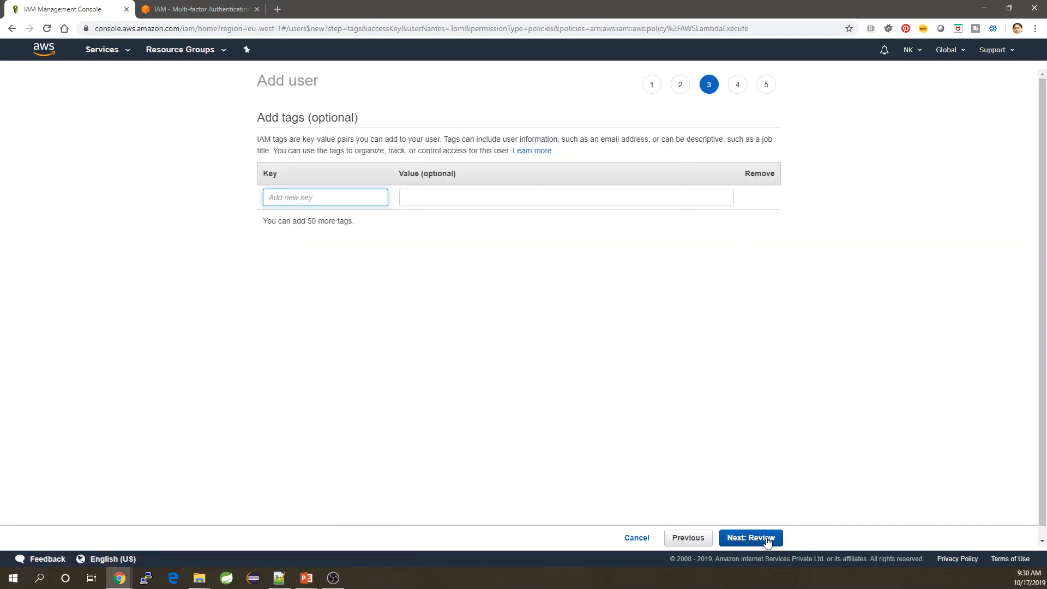
{"action": "left_click", "coordinate": [767, 538]}
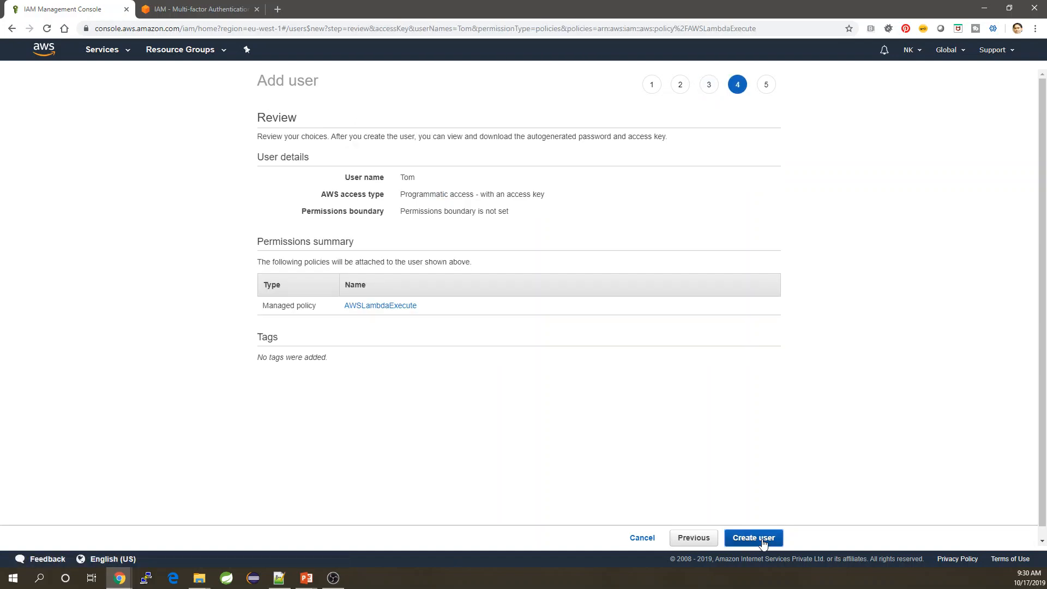
{"action": "left_click", "coordinate": [763, 542]}
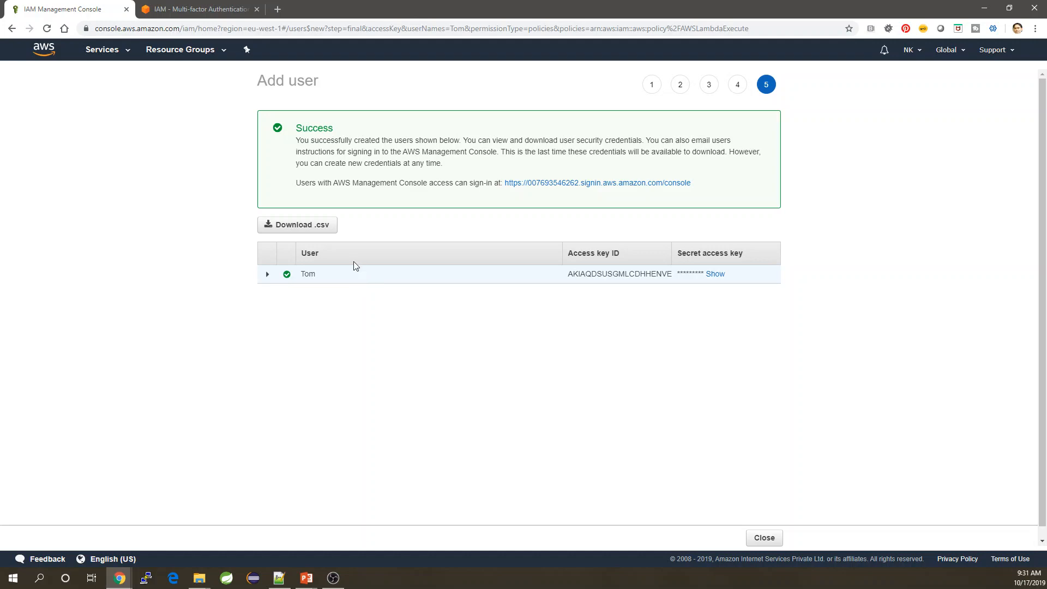
{"action": "left_click", "coordinate": [758, 537]}
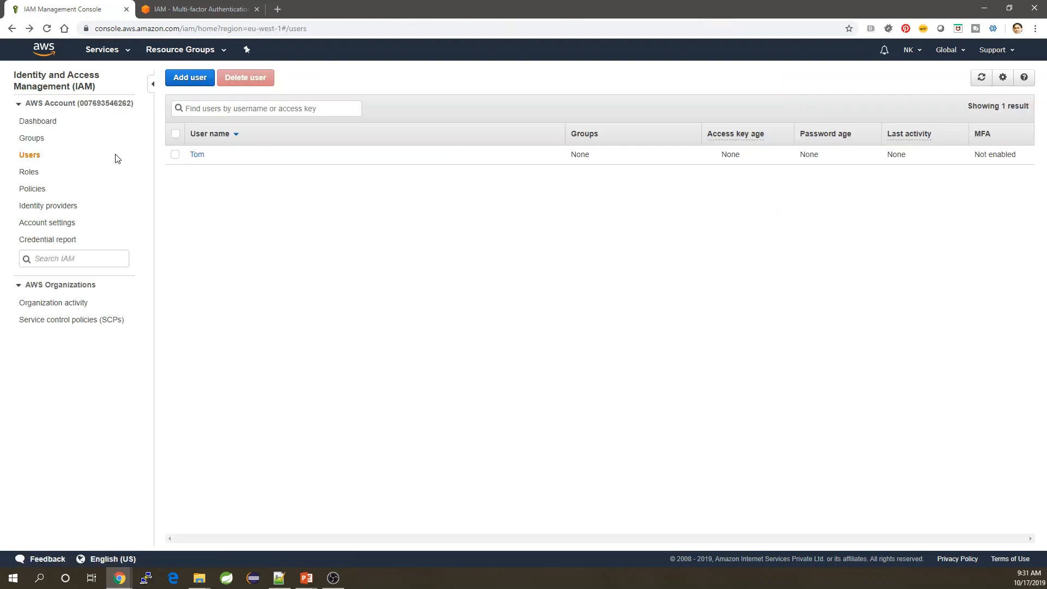
Open the IAM dashboard and expand the security status item about using groups to assign permissions
{"action": "left_click", "coordinate": [41, 121]}
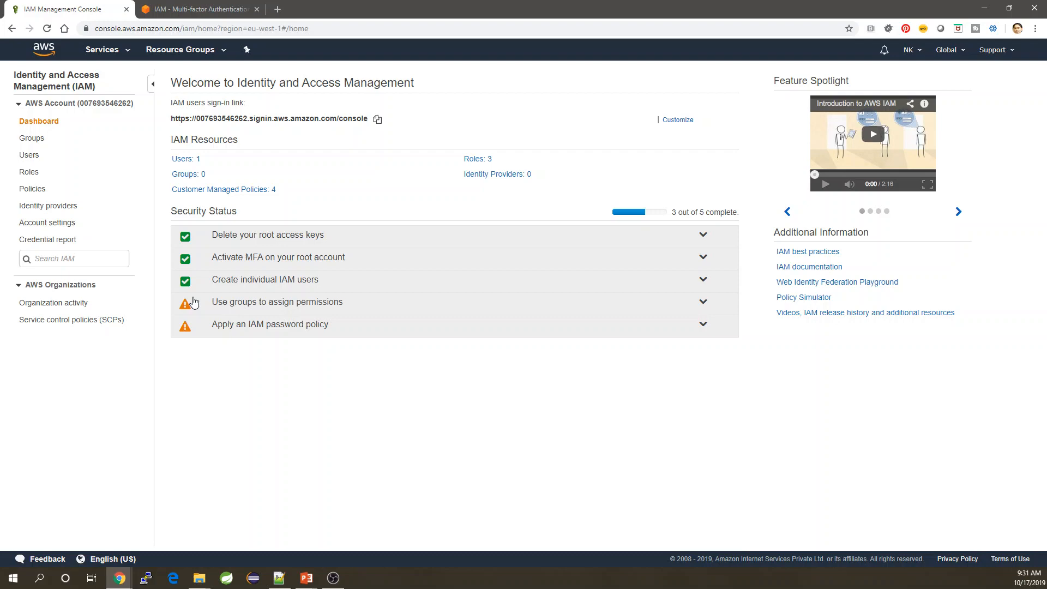
{"action": "left_click", "coordinate": [285, 310]}
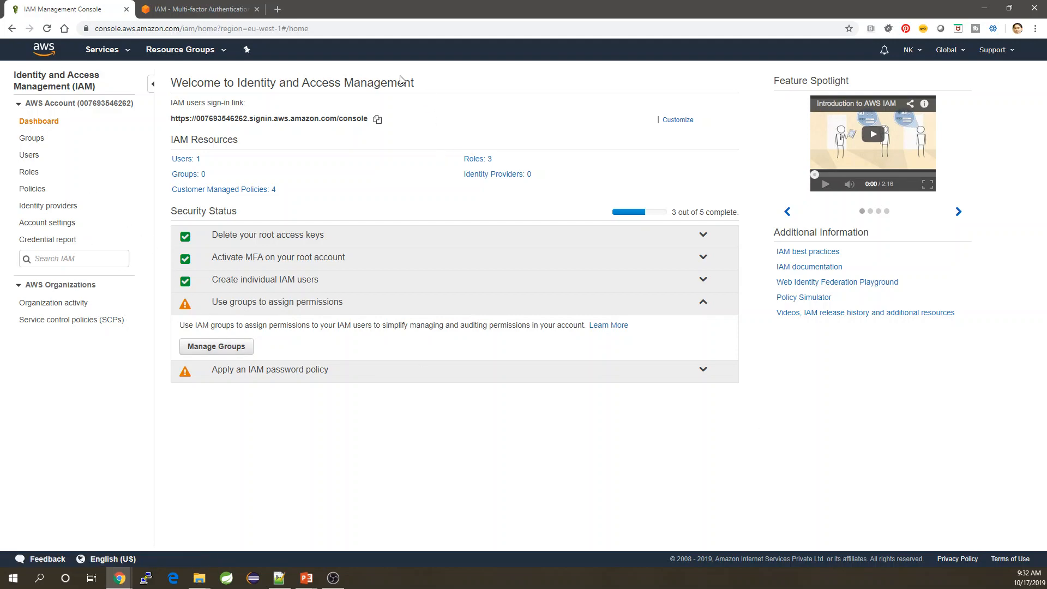
Start creating a new IAM group named Dev
{"action": "left_click", "coordinate": [41, 158]}
{"action": "left_click", "coordinate": [38, 143]}
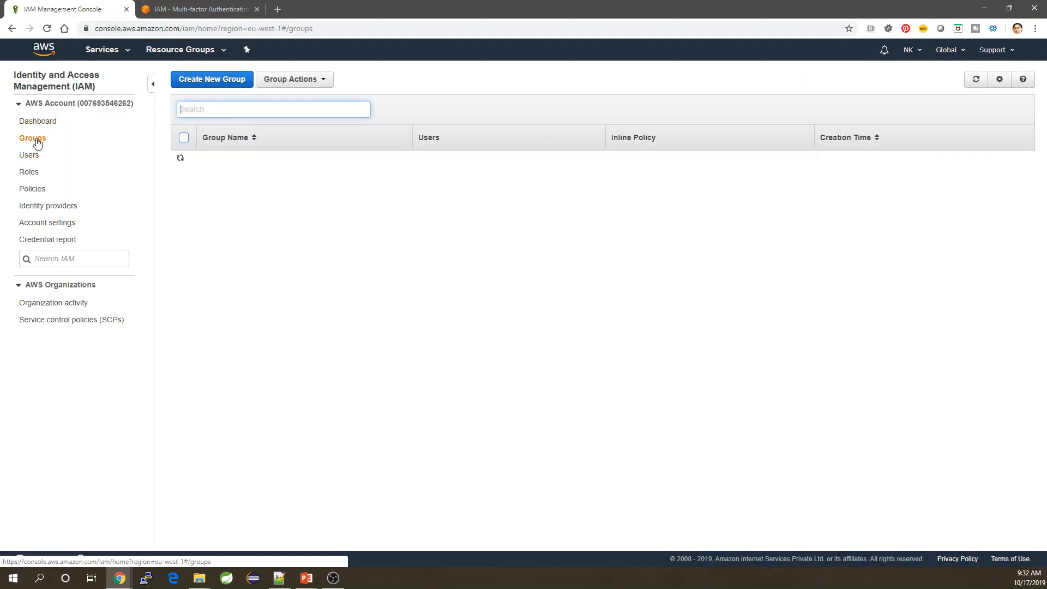
{"action": "left_click", "coordinate": [227, 82]}
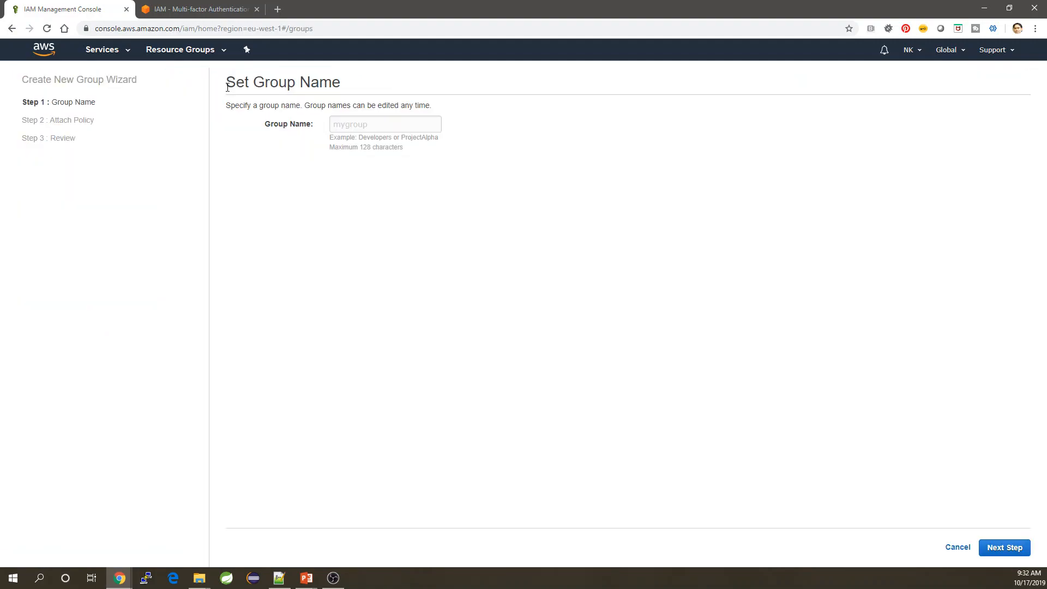
{"action": "left_click", "coordinate": [365, 126]}
{"action": "type", "text": "Dev"}
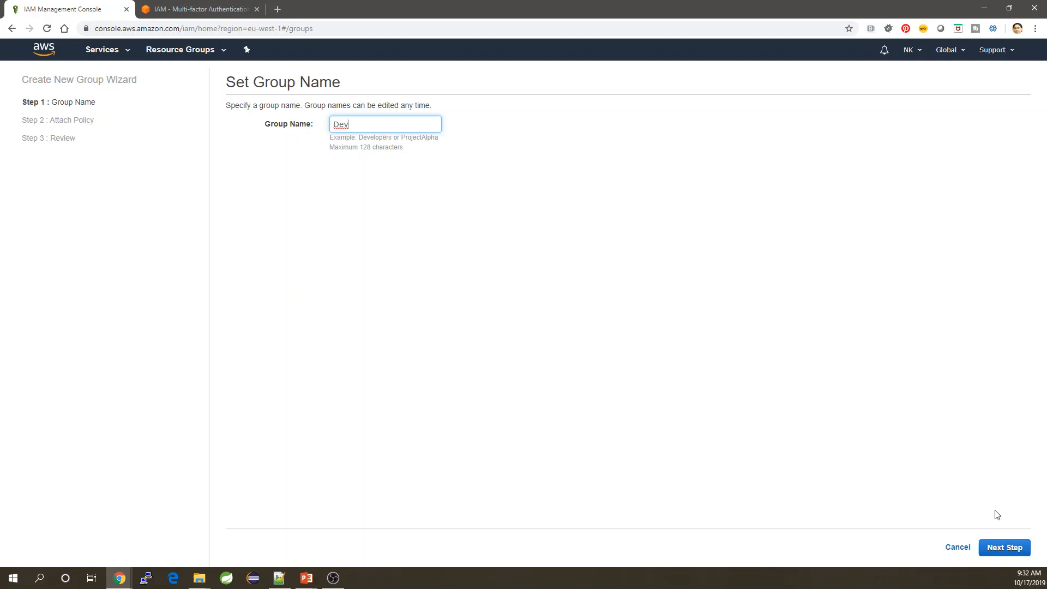
{"action": "left_click", "coordinate": [1006, 552]}
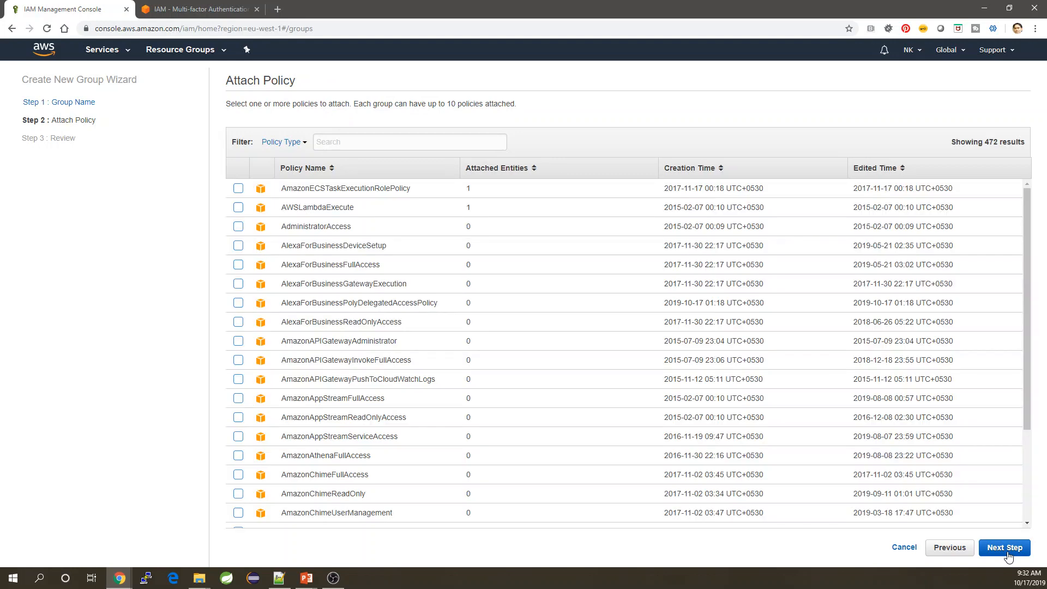
Attach the AWSLambdaExecute policy to the Dev group and create the group
{"action": "left_click", "coordinate": [341, 145]}
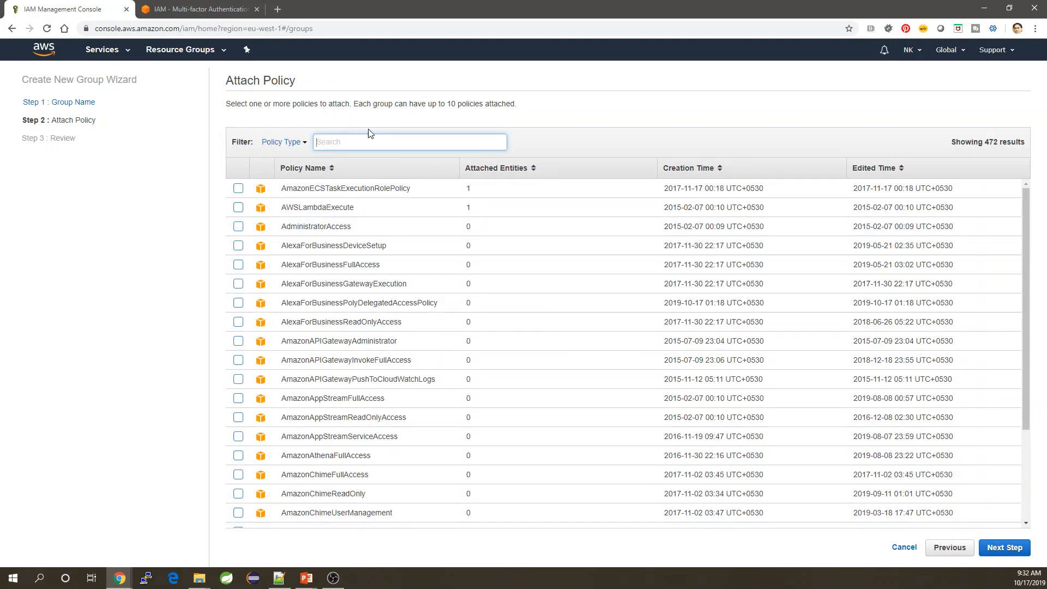
{"action": "type", "text": "Lam"}
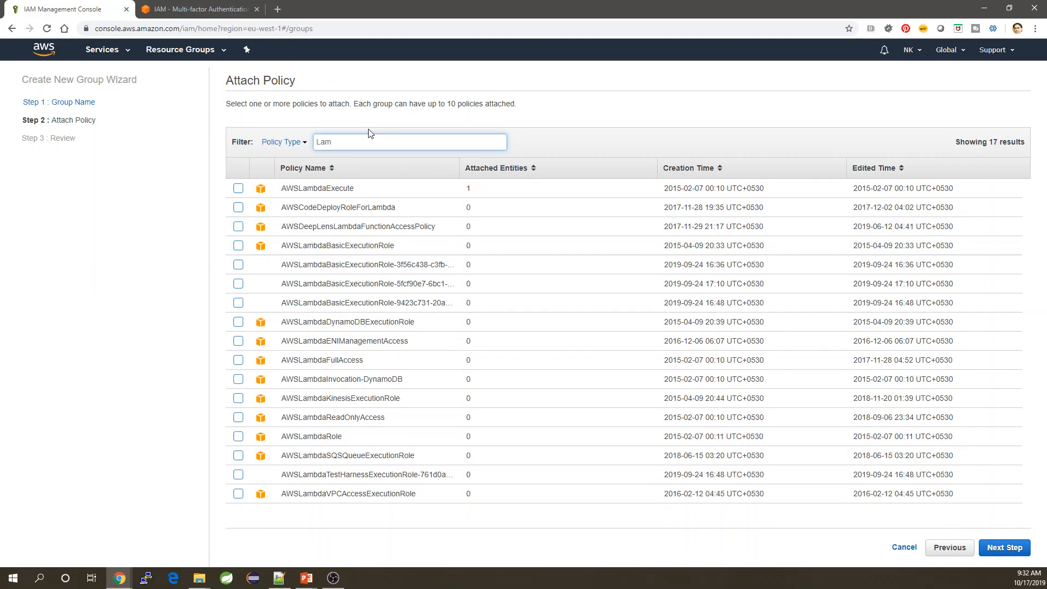
{"action": "left_click", "coordinate": [237, 189]}
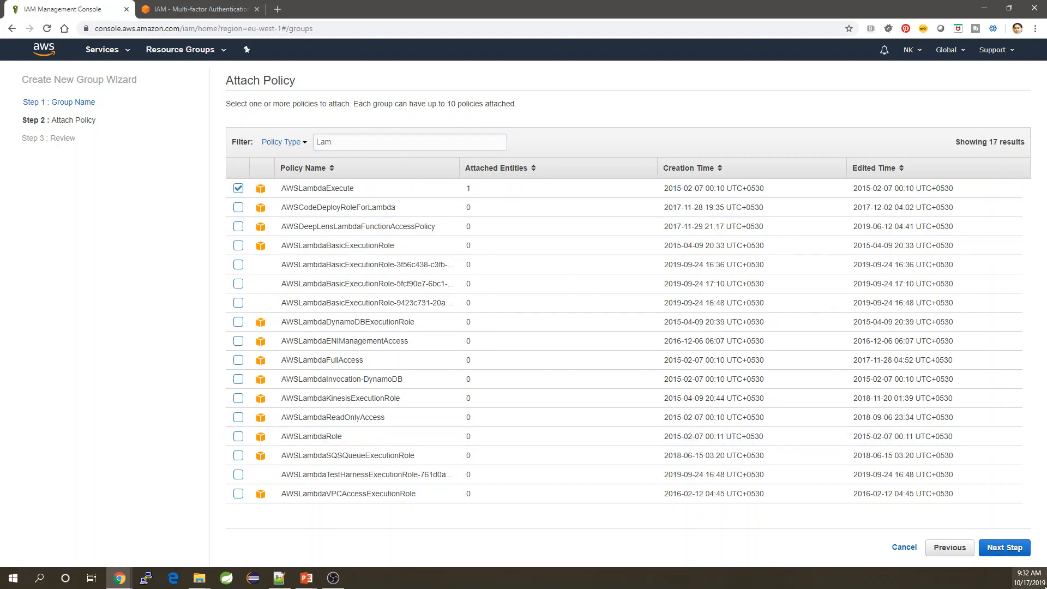
{"action": "left_click", "coordinate": [1003, 547]}
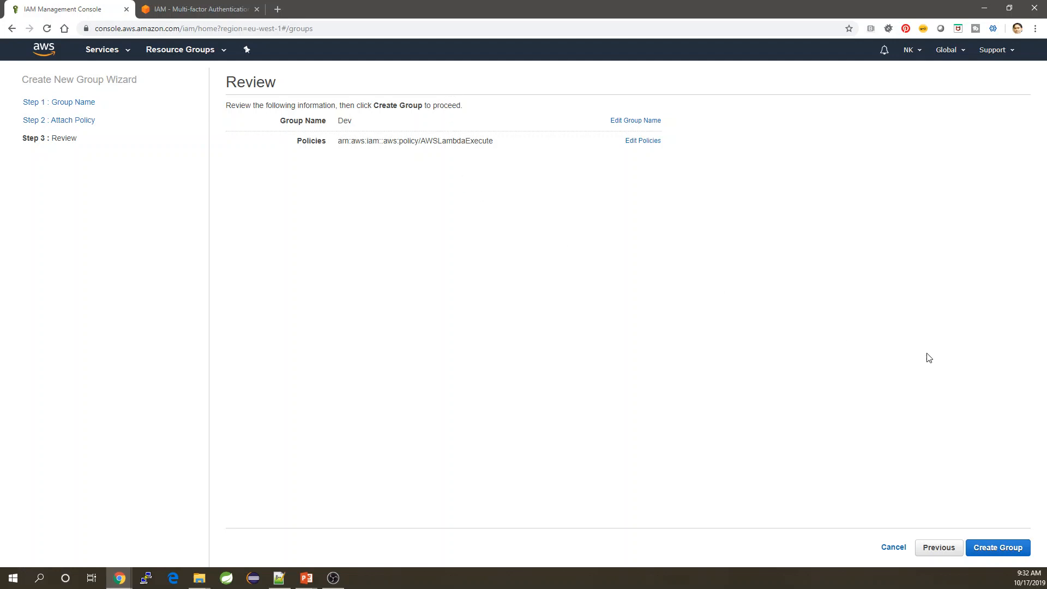
{"action": "left_click", "coordinate": [1006, 555]}
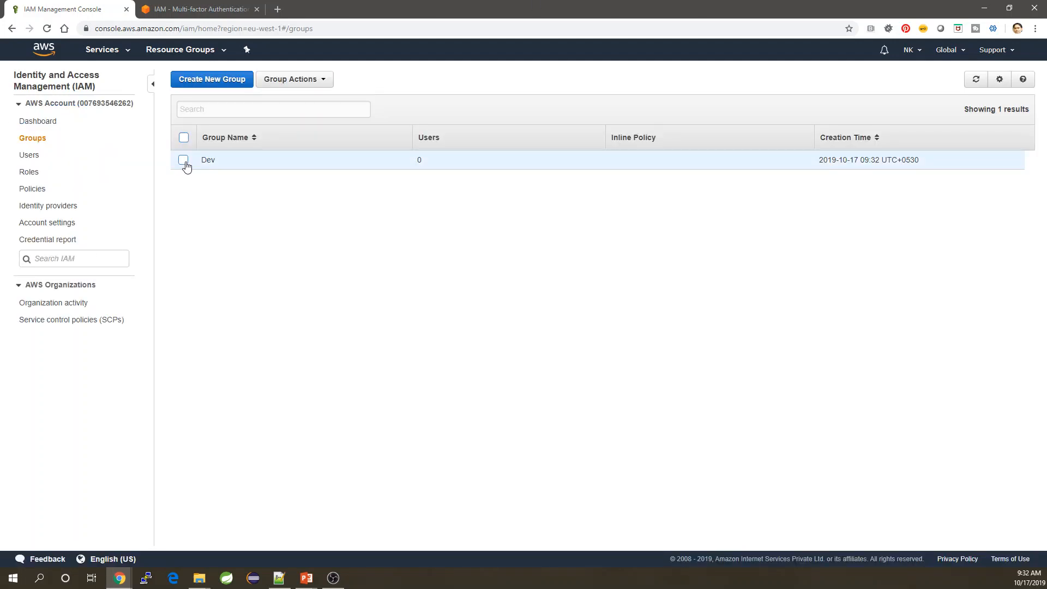
Add the user Tom to the Dev group
{"action": "left_click", "coordinate": [208, 161]}
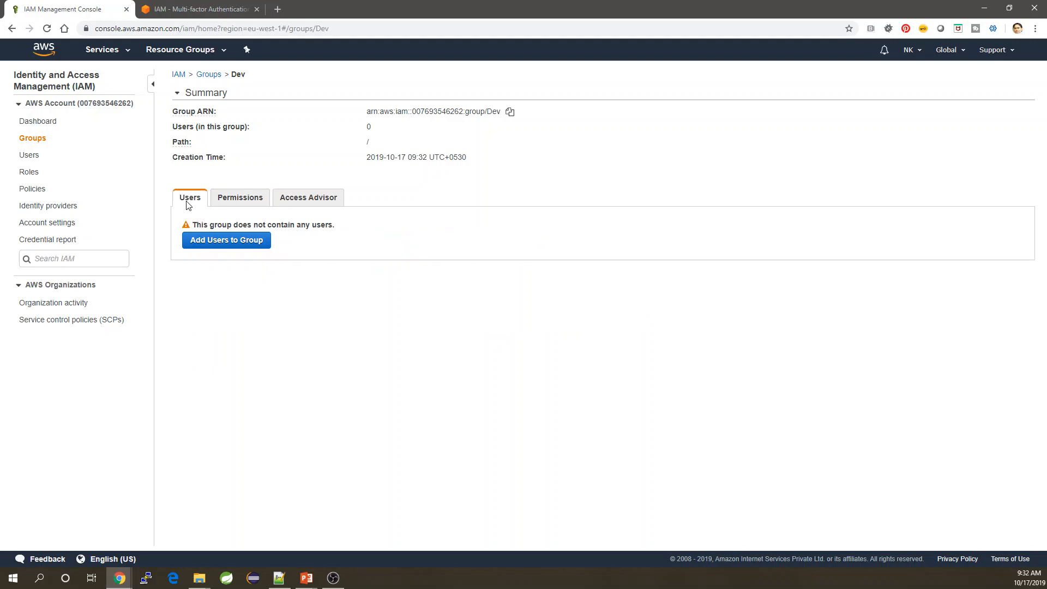
{"action": "left_click", "coordinate": [222, 243]}
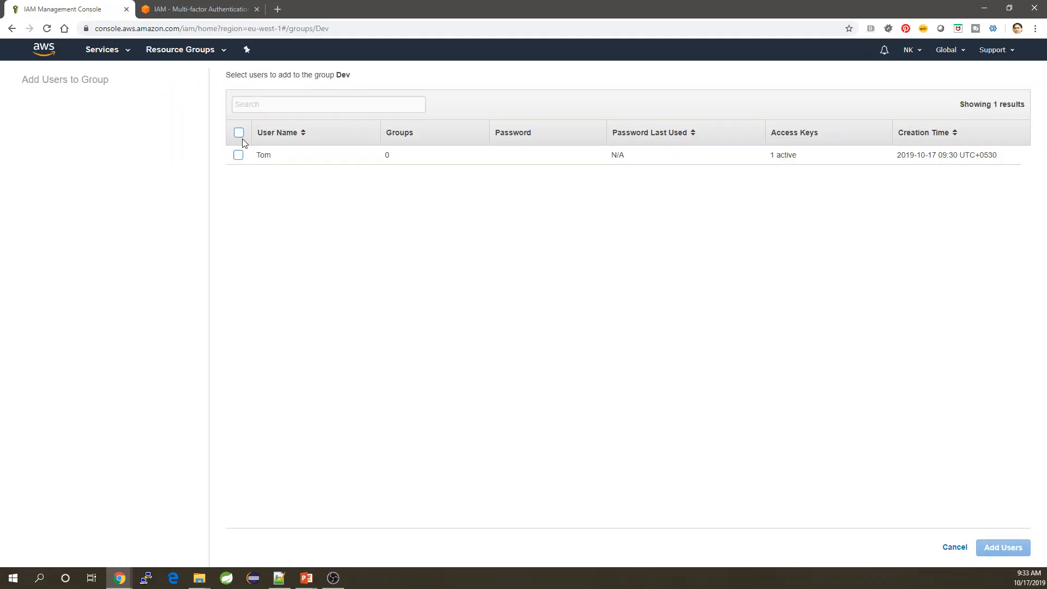
{"action": "left_click", "coordinate": [238, 155]}
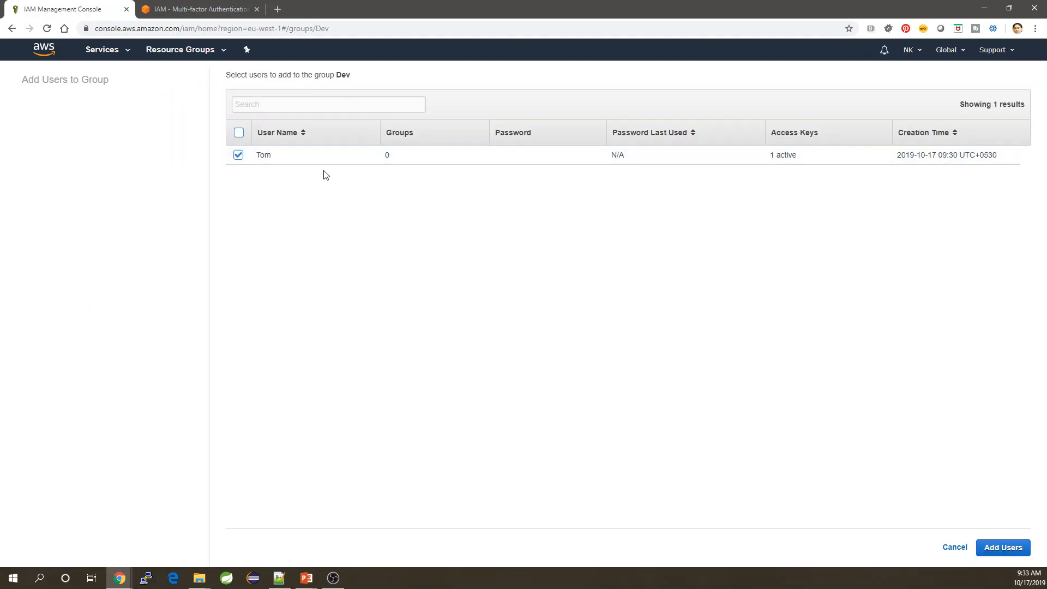
{"action": "left_click", "coordinate": [994, 547]}
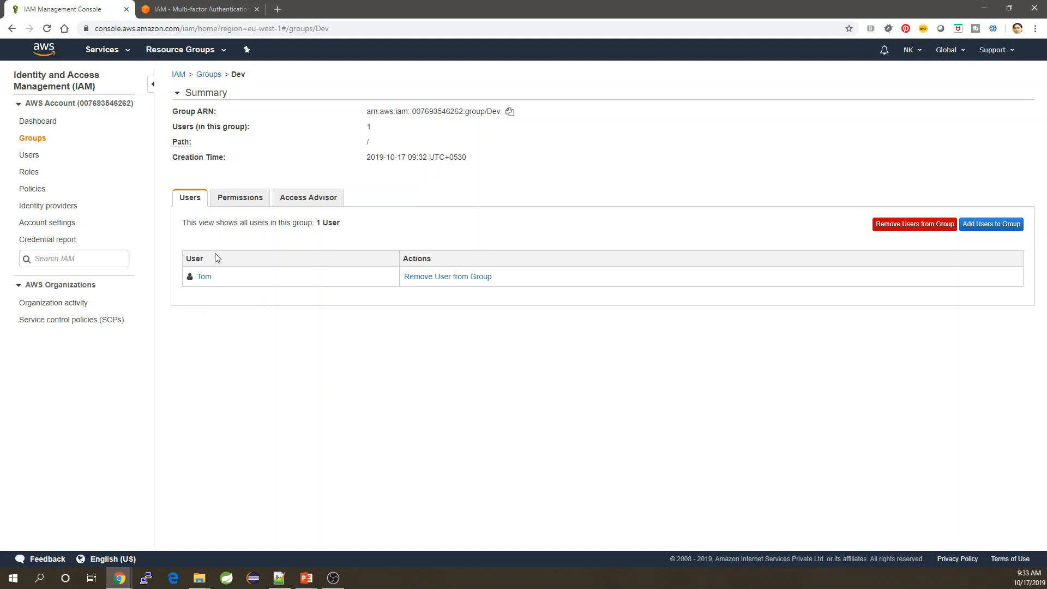
Detach the directly attached AWSLambdaExecute policy from user Tom
{"action": "left_click", "coordinate": [204, 278]}
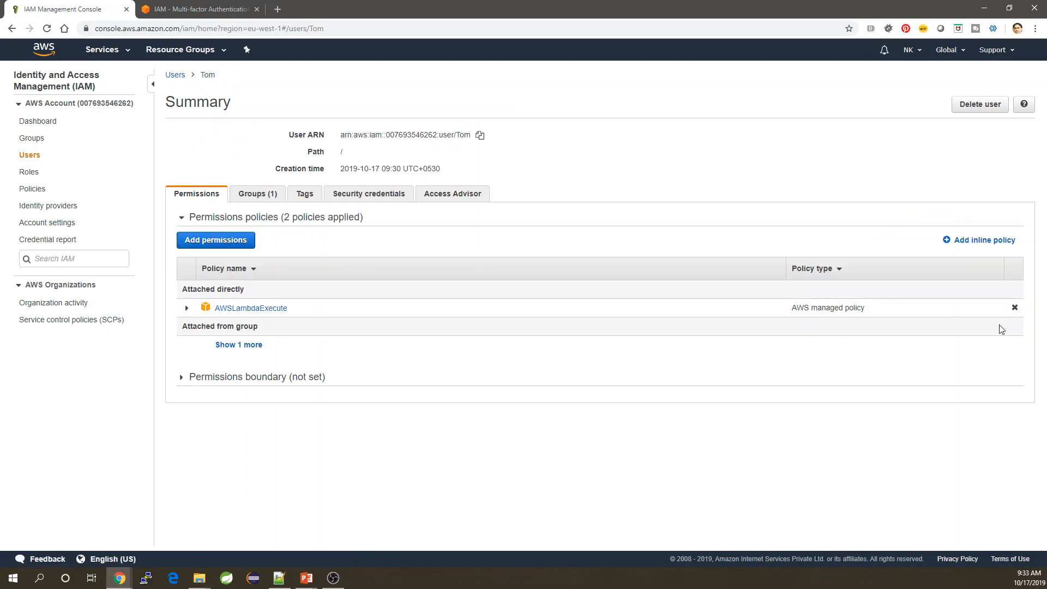
{"action": "left_click", "coordinate": [1015, 308]}
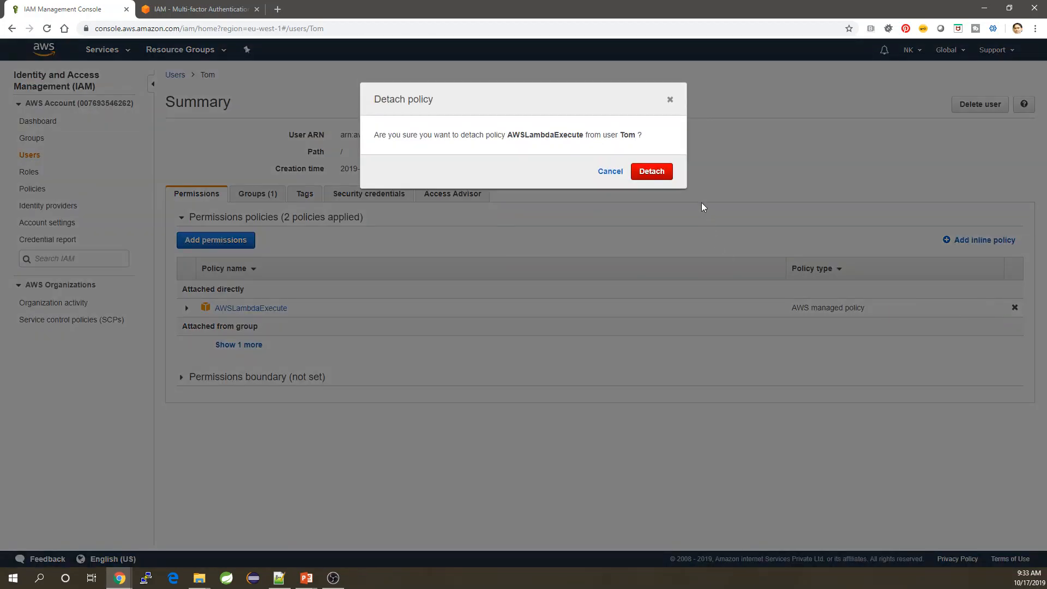
{"action": "left_click", "coordinate": [668, 174]}
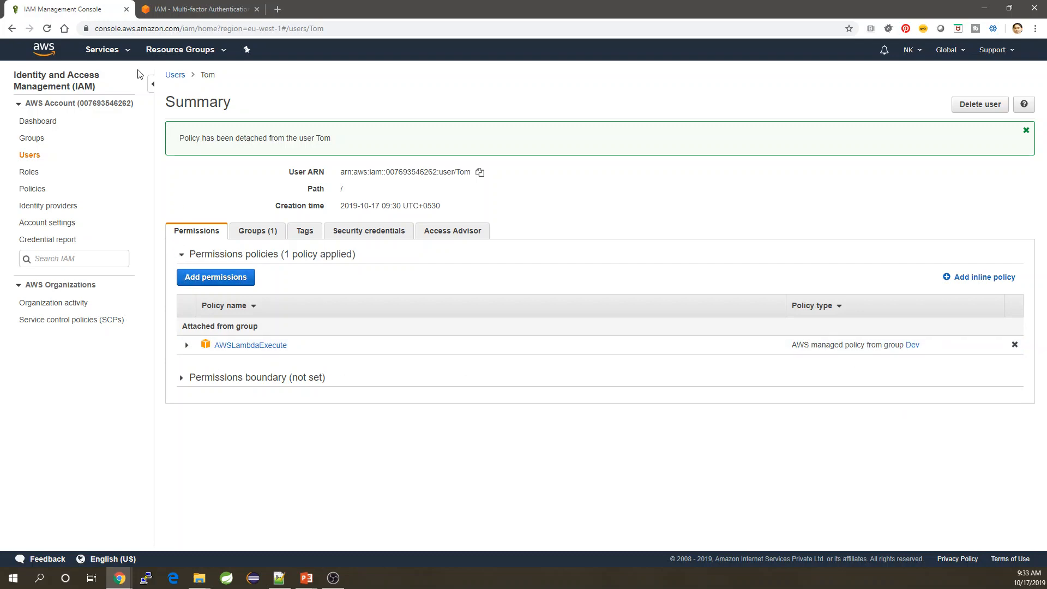
Remove the user Tom from the Dev group
{"action": "left_click", "coordinate": [34, 141]}
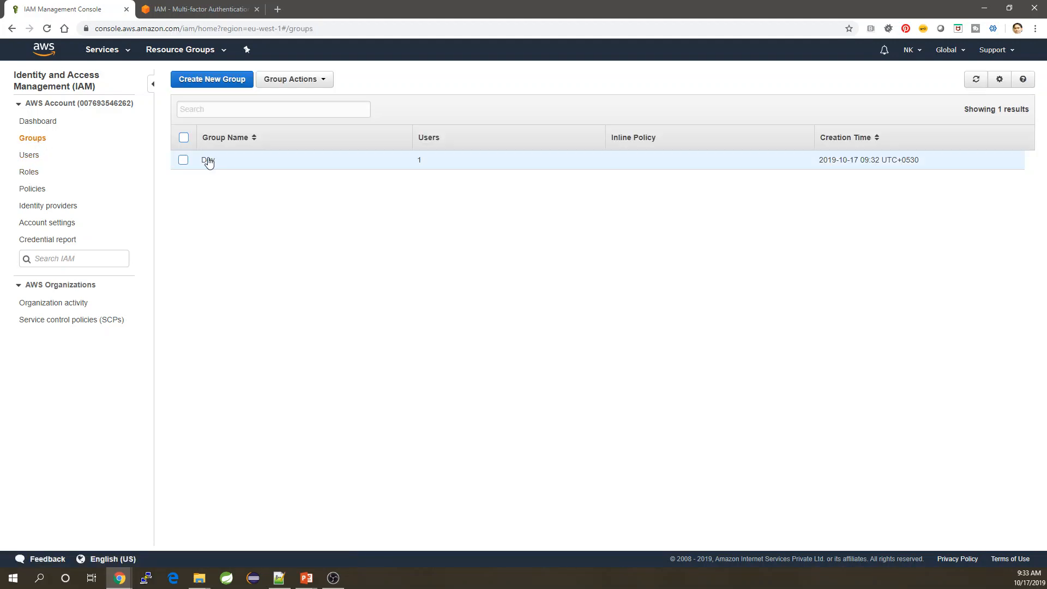
{"action": "left_click", "coordinate": [209, 160]}
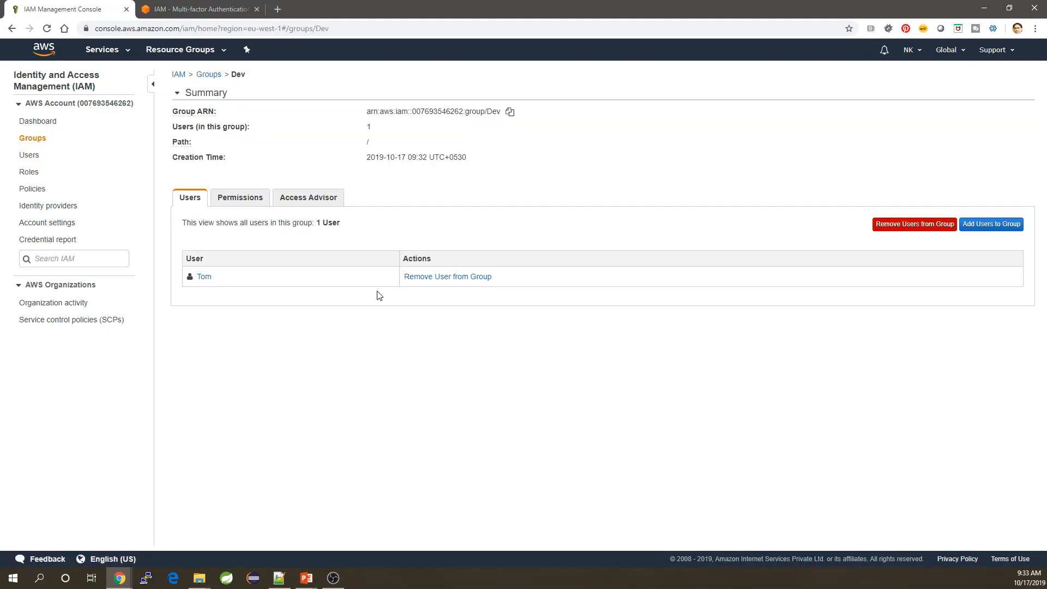
{"action": "left_click", "coordinate": [885, 226]}
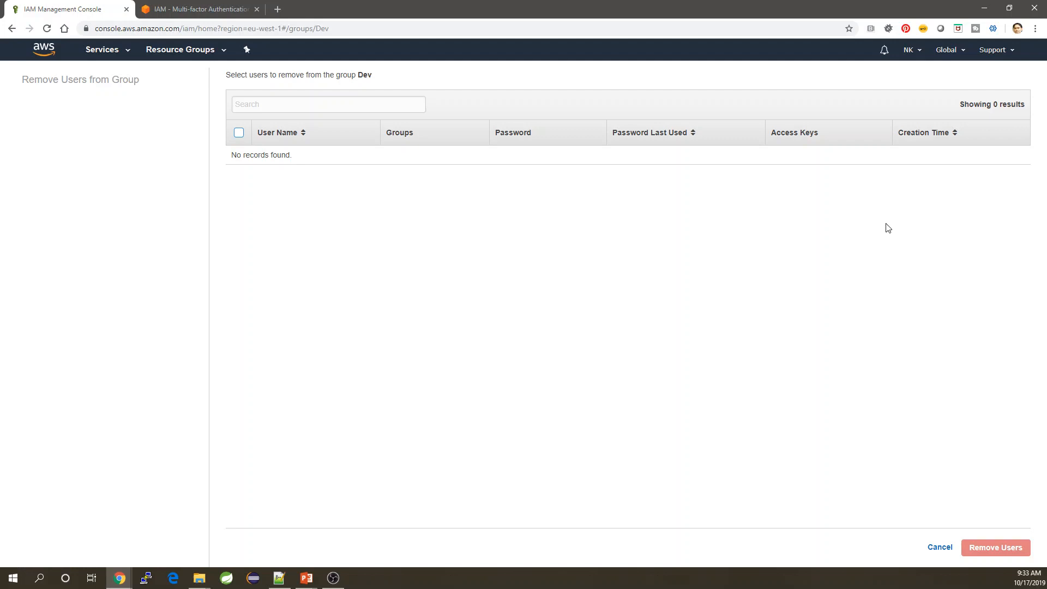
{"action": "left_click", "coordinate": [238, 155]}
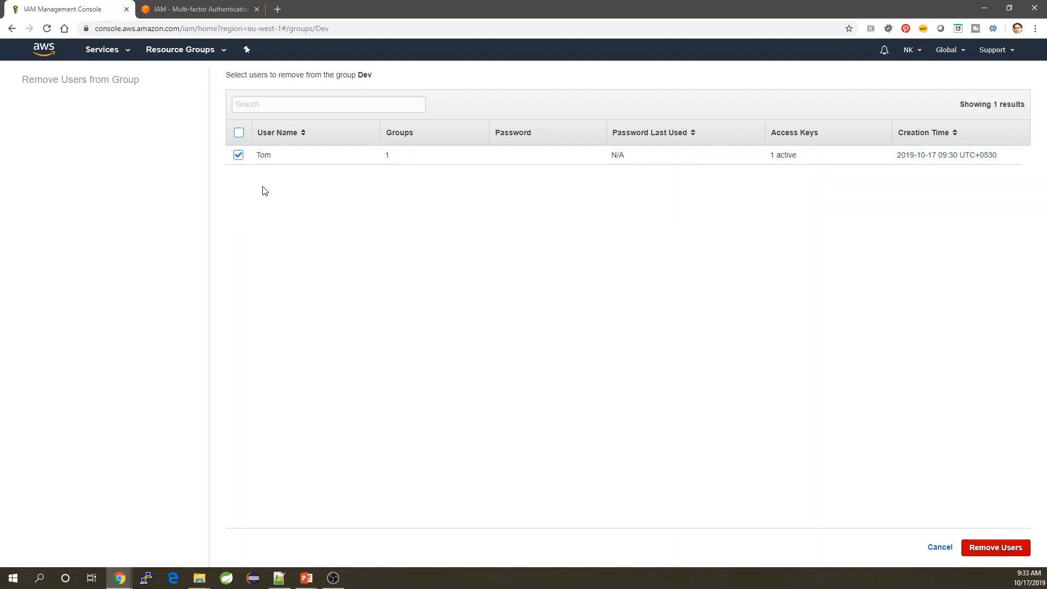
{"action": "left_click", "coordinate": [1001, 549]}
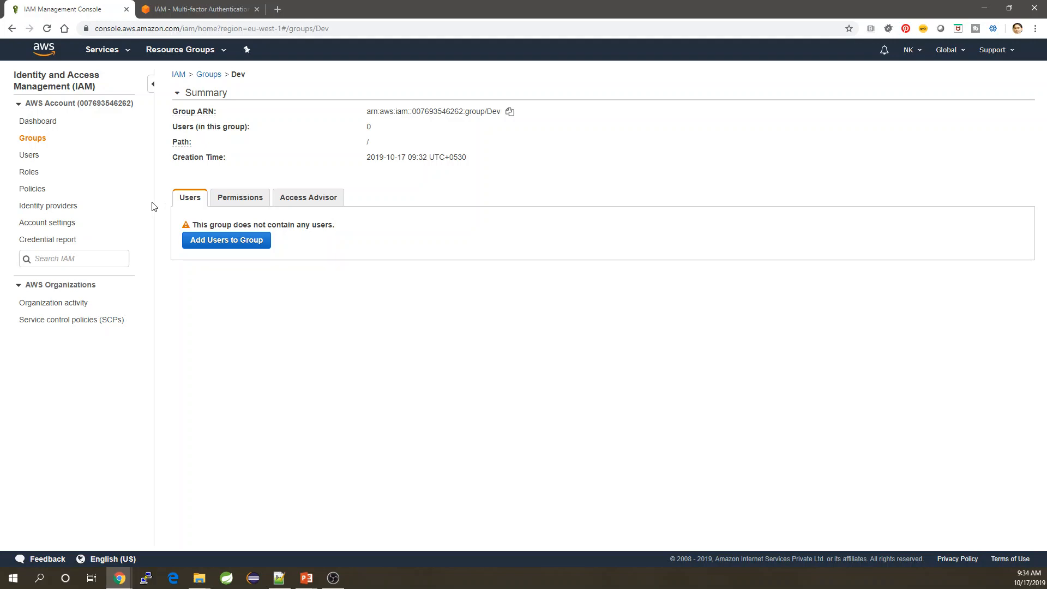
Check Tom's permissions and the Dev group's members, returning to the users list
{"action": "left_click", "coordinate": [34, 161]}
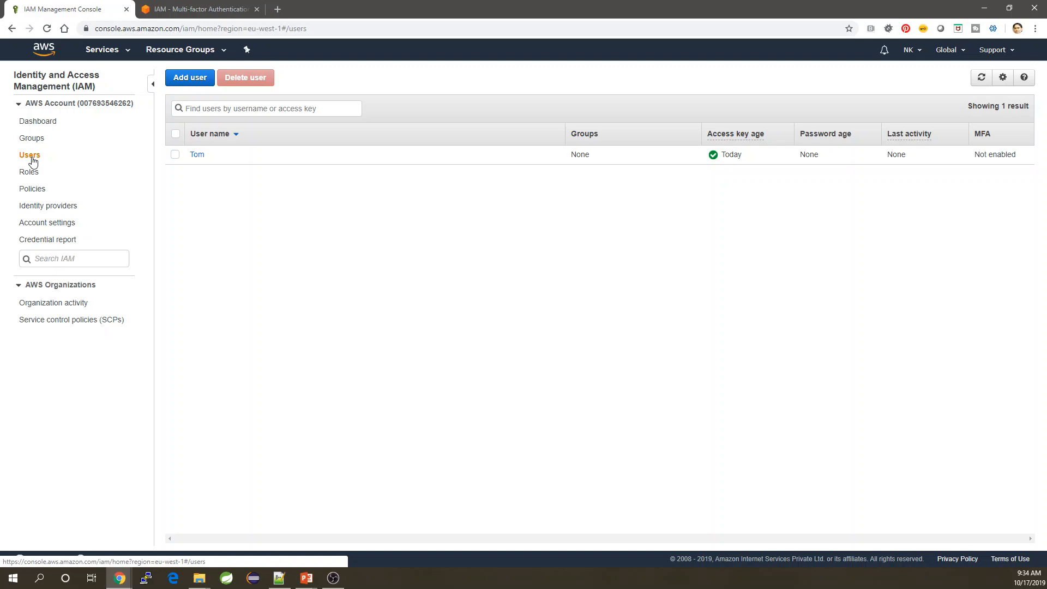
{"action": "left_click", "coordinate": [197, 155]}
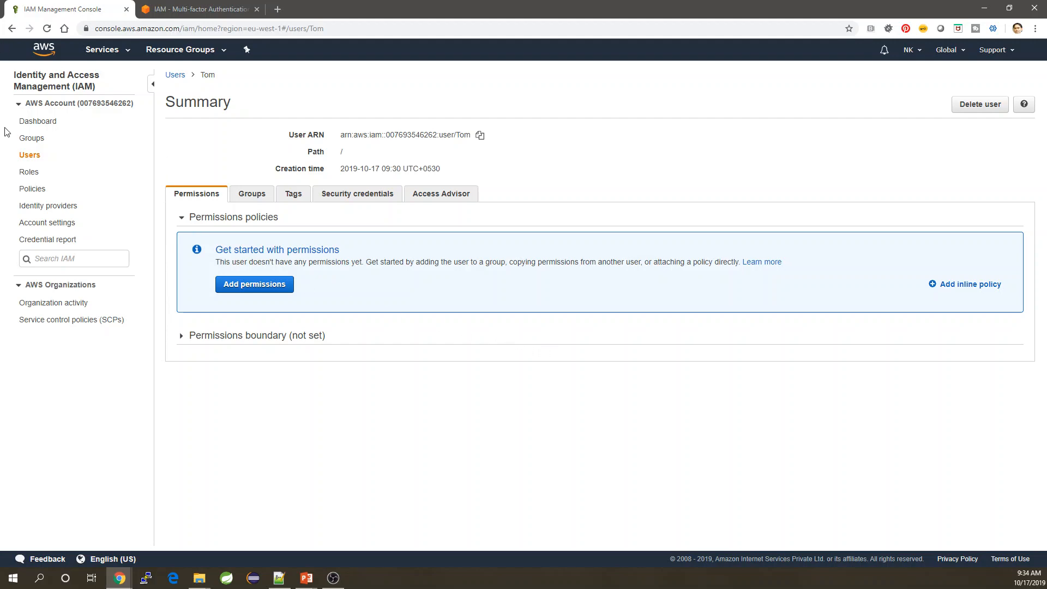
{"action": "left_click", "coordinate": [31, 141]}
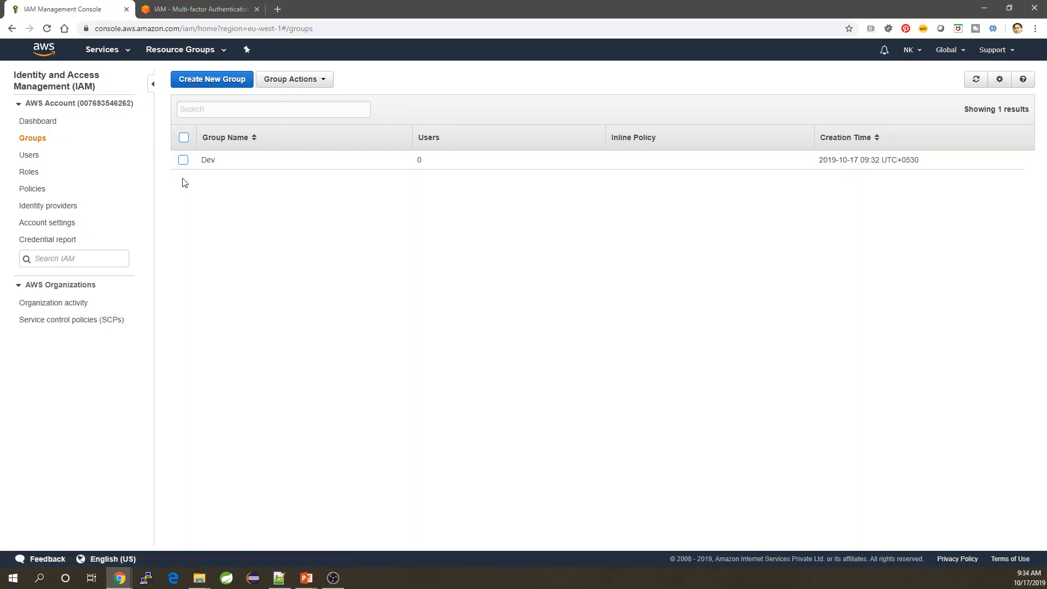
{"action": "left_click", "coordinate": [207, 160]}
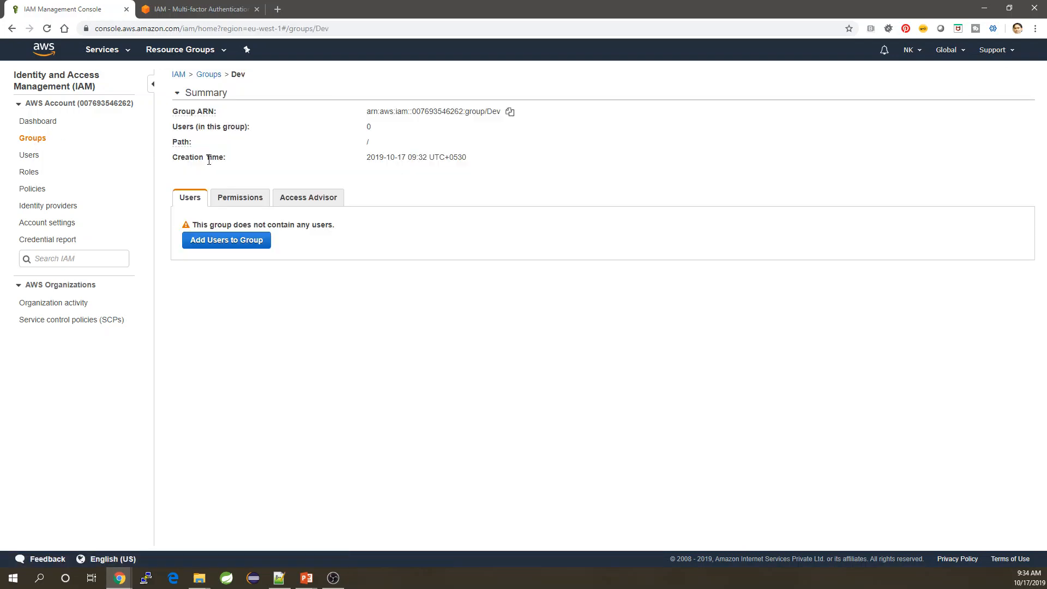
{"action": "left_click", "coordinate": [27, 156]}
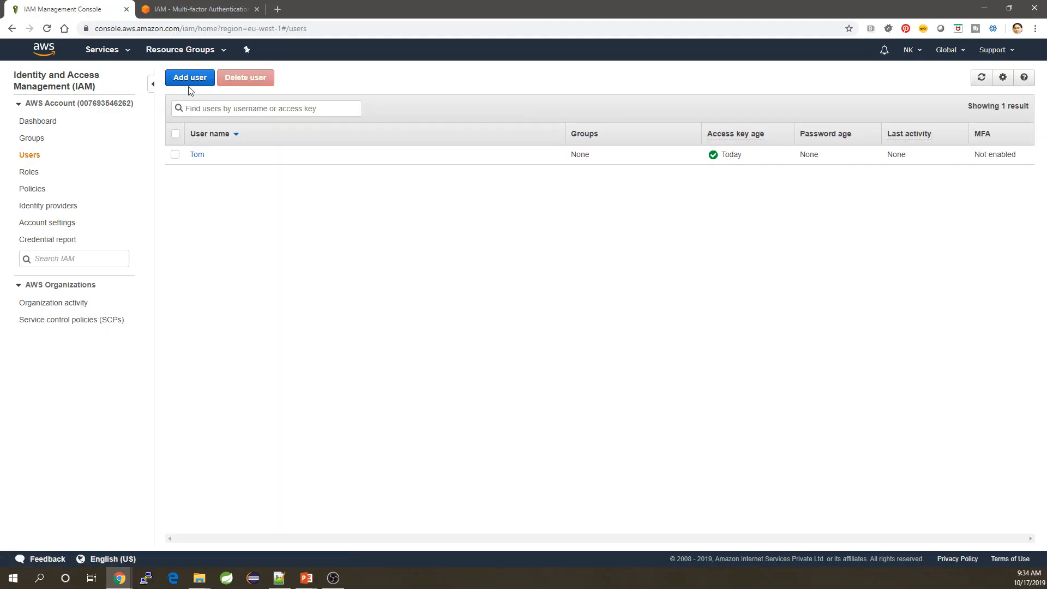
Start adding a new IAM user named Shalini with programmatic access and continue to permissions
{"action": "left_click", "coordinate": [190, 84]}
{"action": "left_click", "coordinate": [477, 157]}
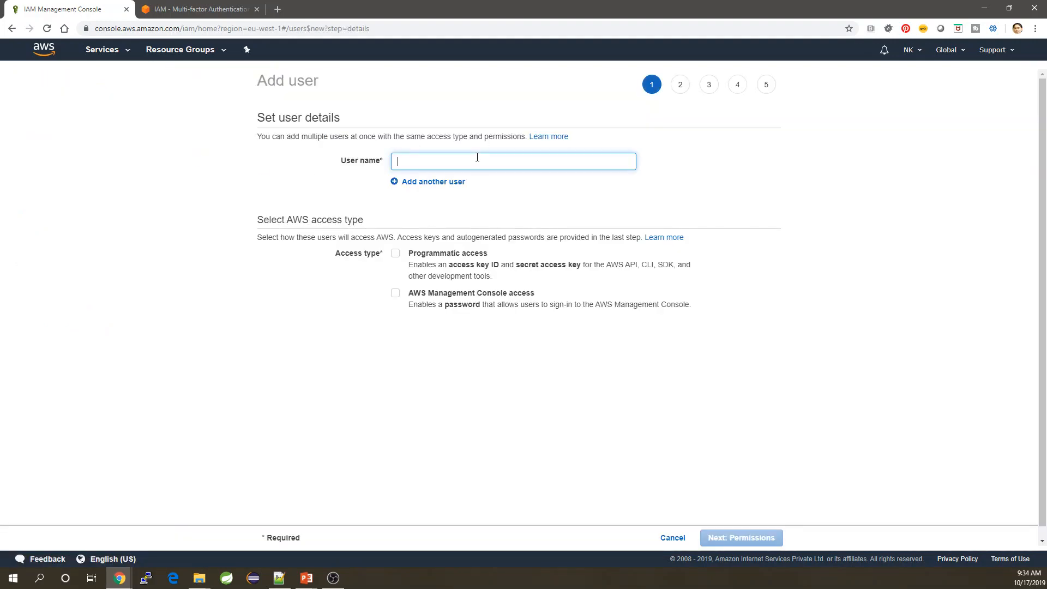
{"action": "type", "text": "Shalini"}
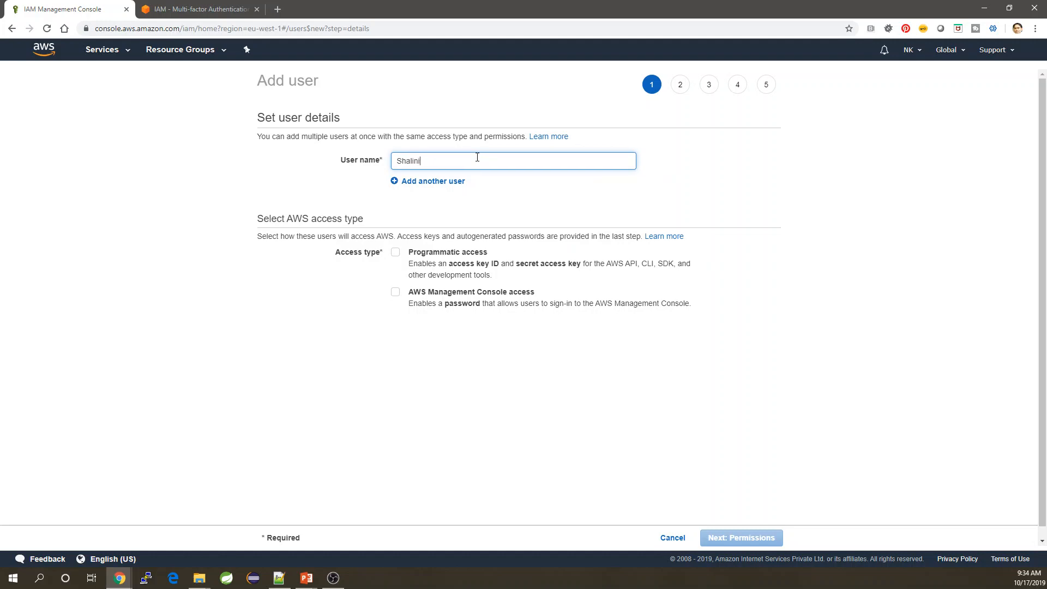
{"action": "left_click", "coordinate": [395, 252]}
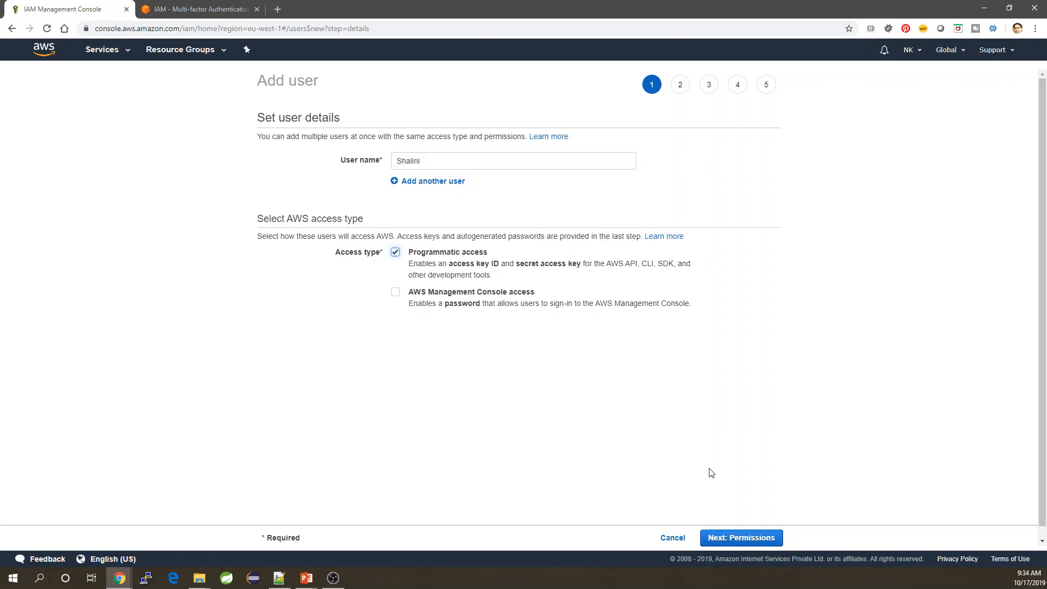
{"action": "left_click", "coordinate": [725, 538]}
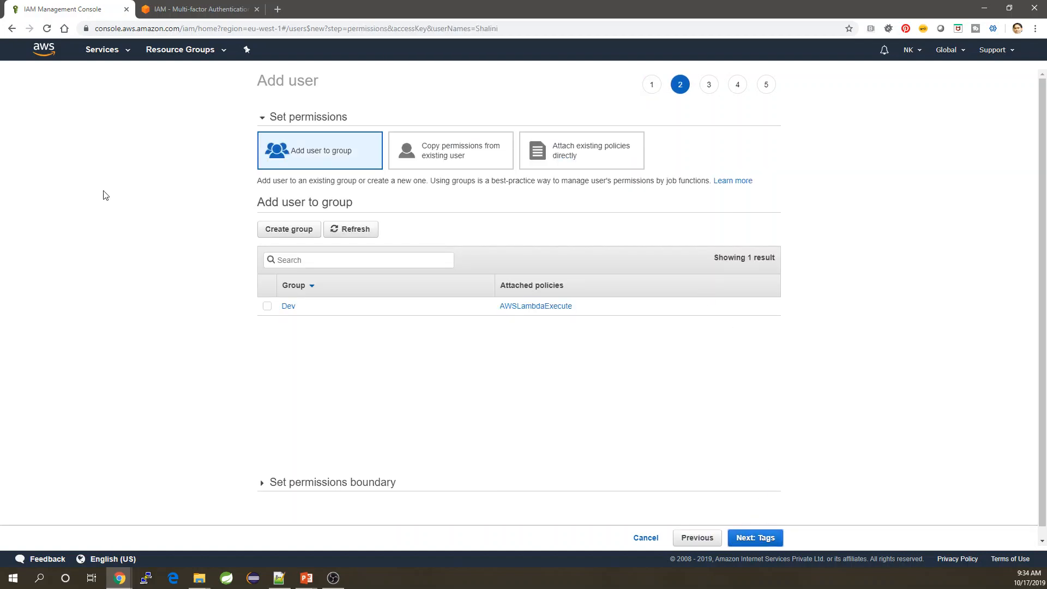
Add Shalini to the Dev group, skip tags, create the user and close the wizard
{"action": "left_click", "coordinate": [267, 306]}
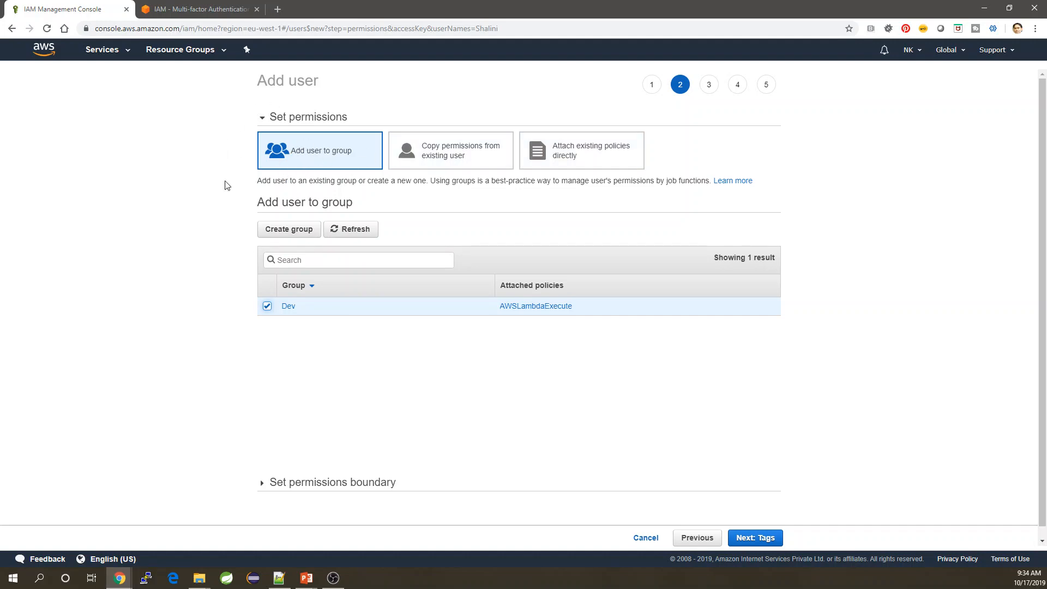
{"action": "left_click", "coordinate": [758, 539]}
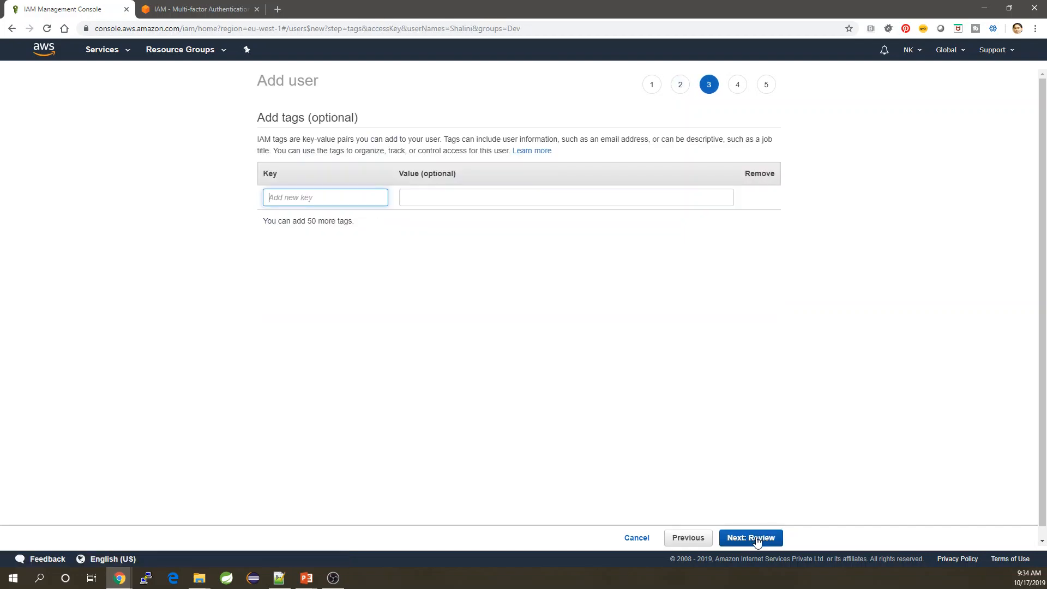
{"action": "left_click", "coordinate": [755, 539]}
{"action": "left_click", "coordinate": [754, 539]}
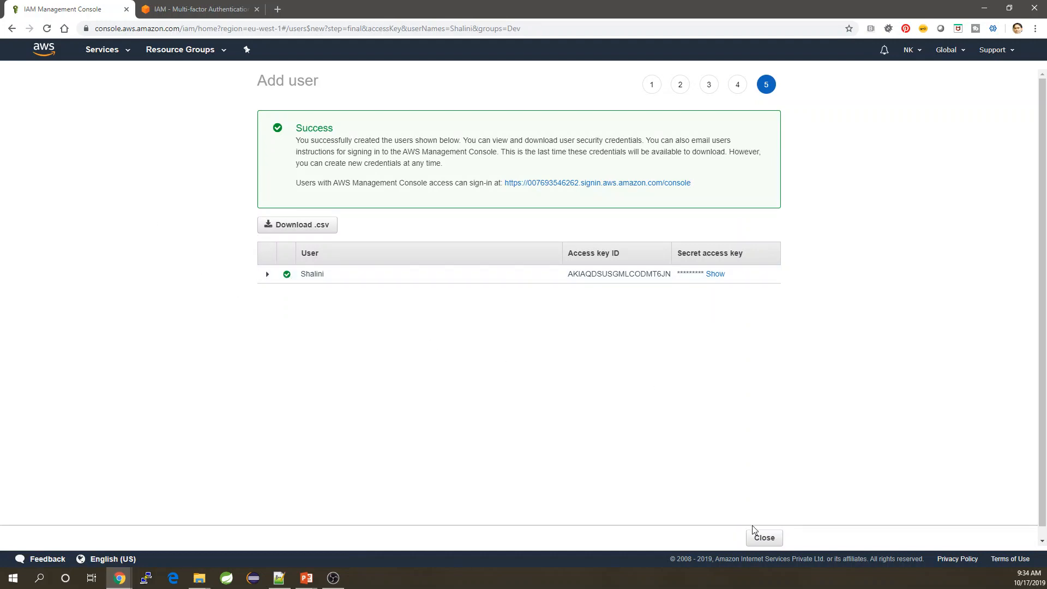
{"action": "left_click", "coordinate": [757, 540]}
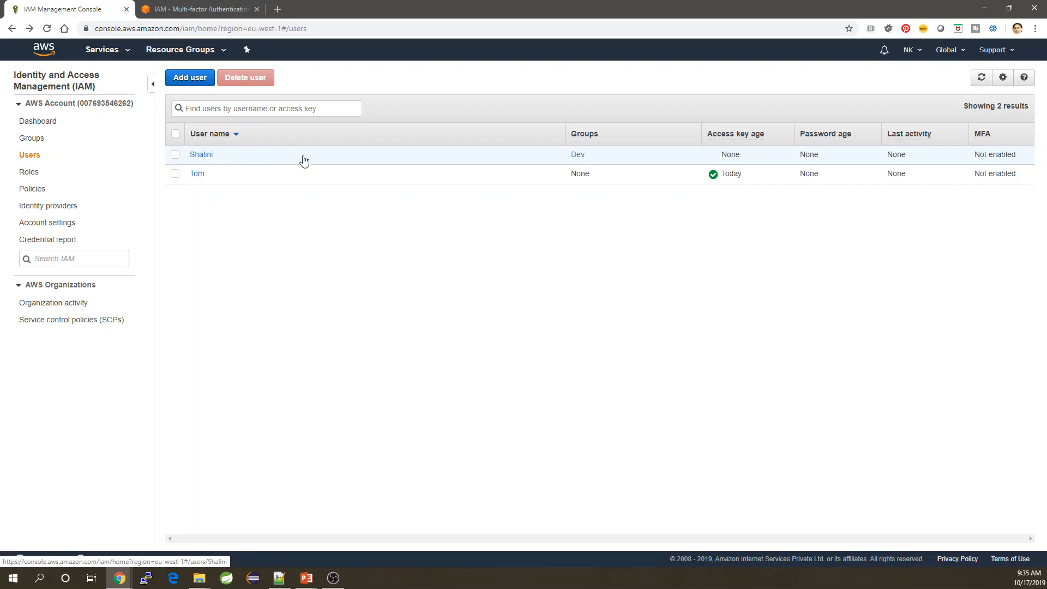
Review Shalini's permissions inherited from the group, then return to the IAM dashboard
{"action": "left_click", "coordinate": [201, 155]}
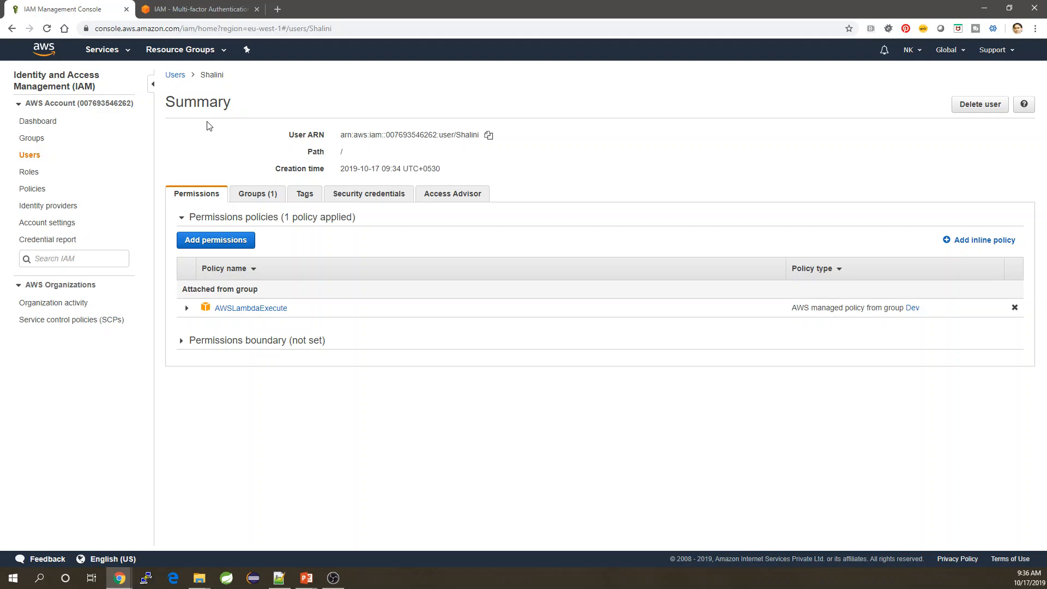
{"action": "left_click", "coordinate": [47, 125]}
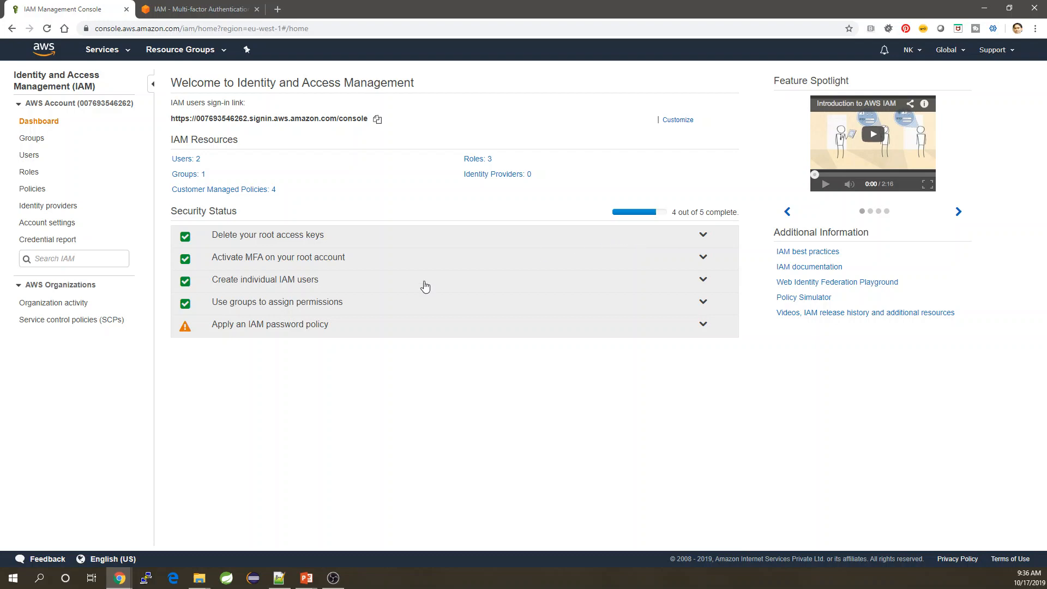
Open the password policy settings and set the minimum password length to 8 characters
{"action": "left_click", "coordinate": [258, 331]}
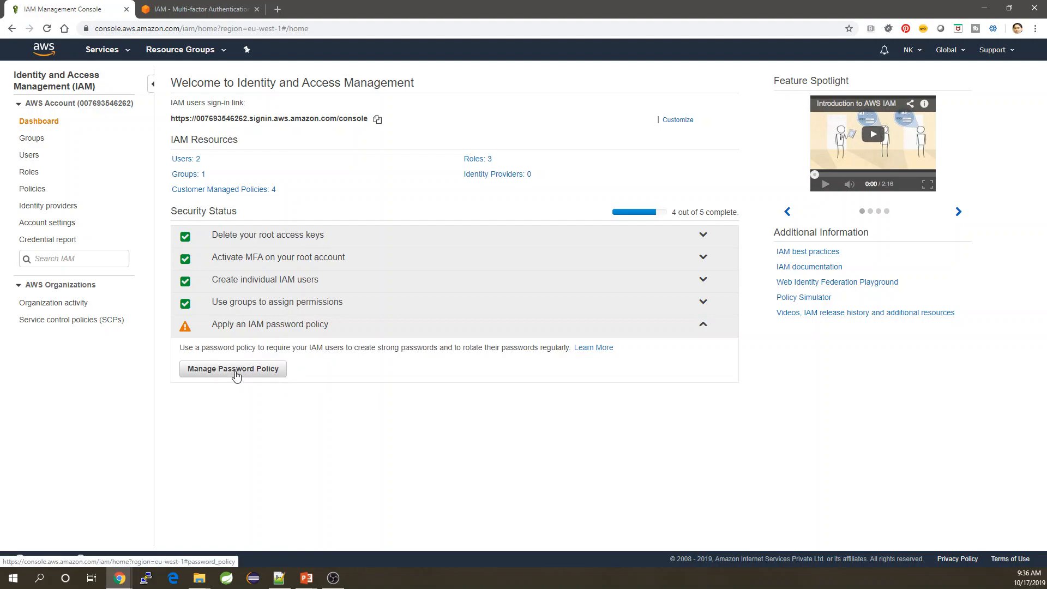
{"action": "left_click", "coordinate": [236, 370]}
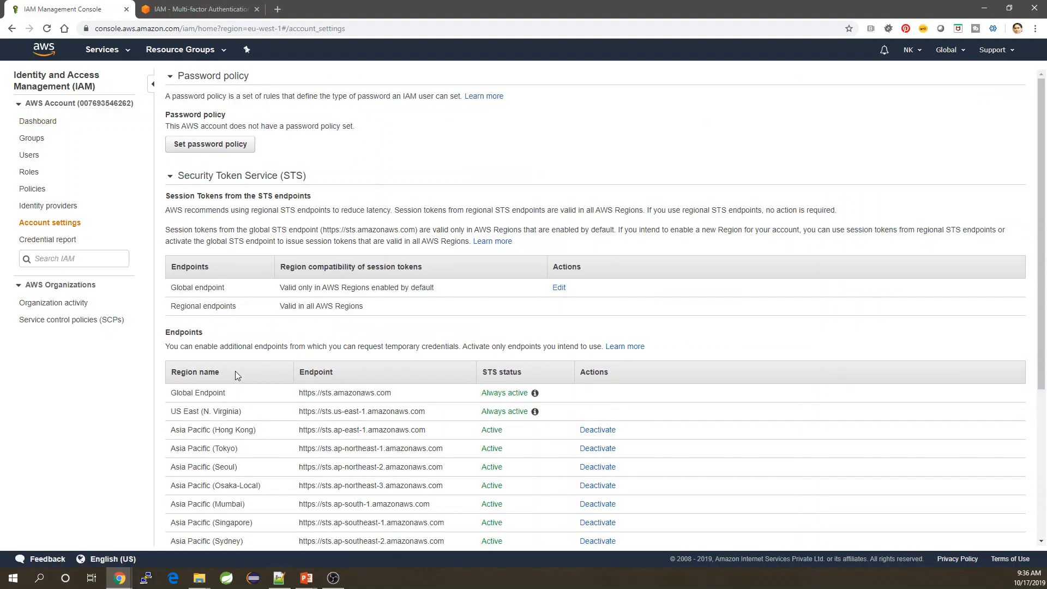
{"action": "left_click", "coordinate": [213, 147]}
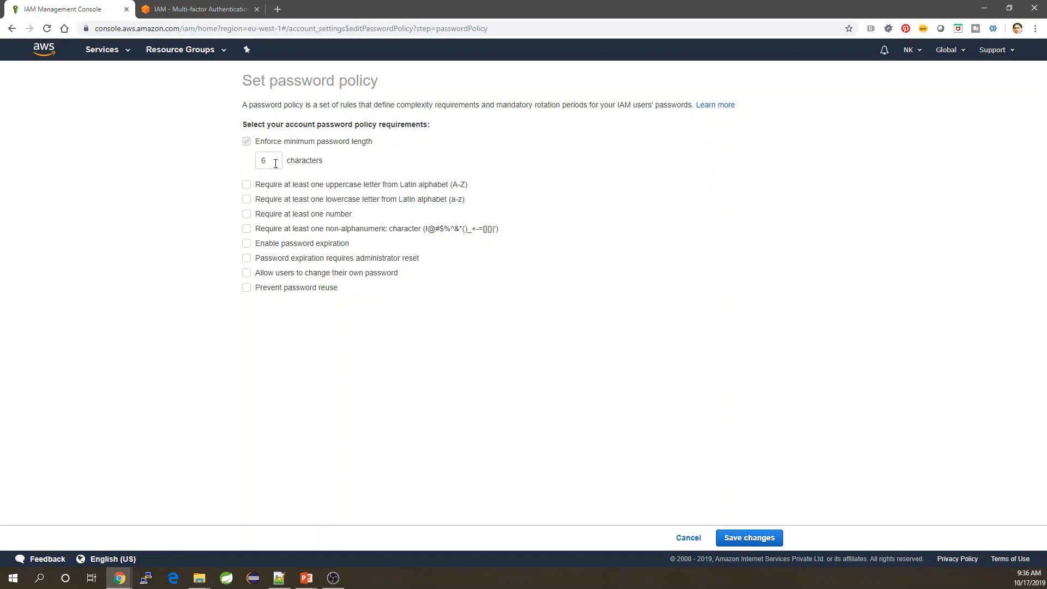
{"action": "left_click_drag", "start_coordinate": [276, 162], "coordinate": [259, 159]}
{"action": "type", "text": "8"}
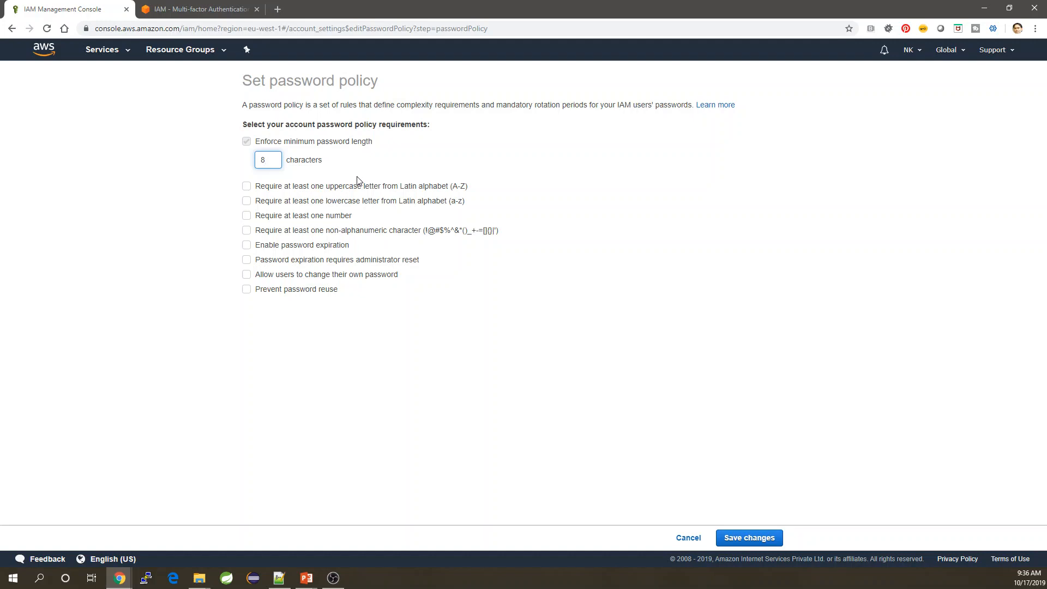
Require uppercase, lowercase, number and non-alphanumeric characters, enable password expiration, and save the password policy
{"action": "left_click", "coordinate": [246, 188]}
{"action": "left_click", "coordinate": [247, 201]}
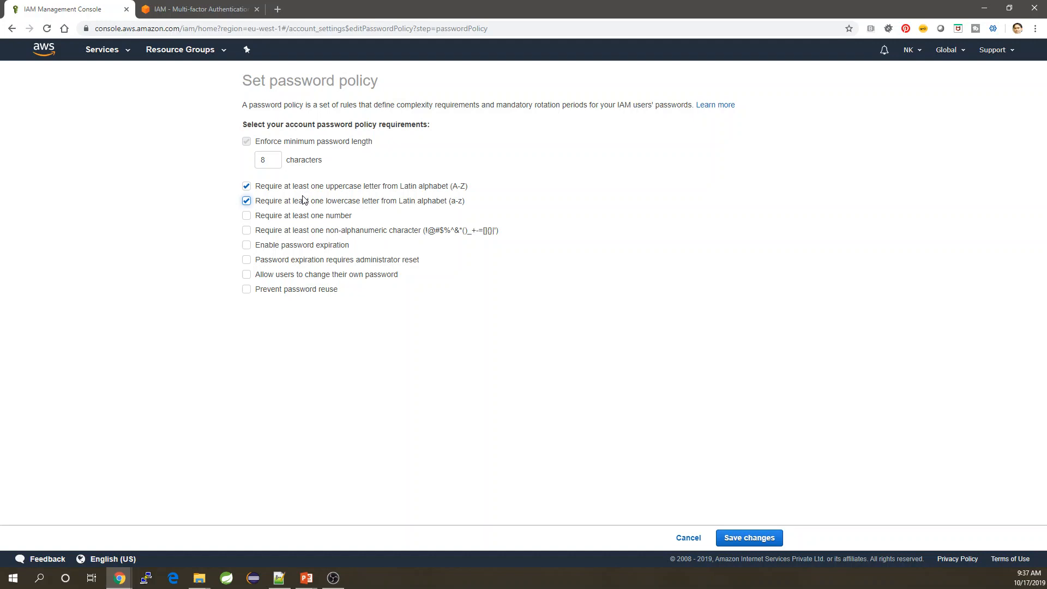
{"action": "left_click", "coordinate": [247, 218]}
{"action": "left_click", "coordinate": [246, 231]}
{"action": "left_click", "coordinate": [246, 245]}
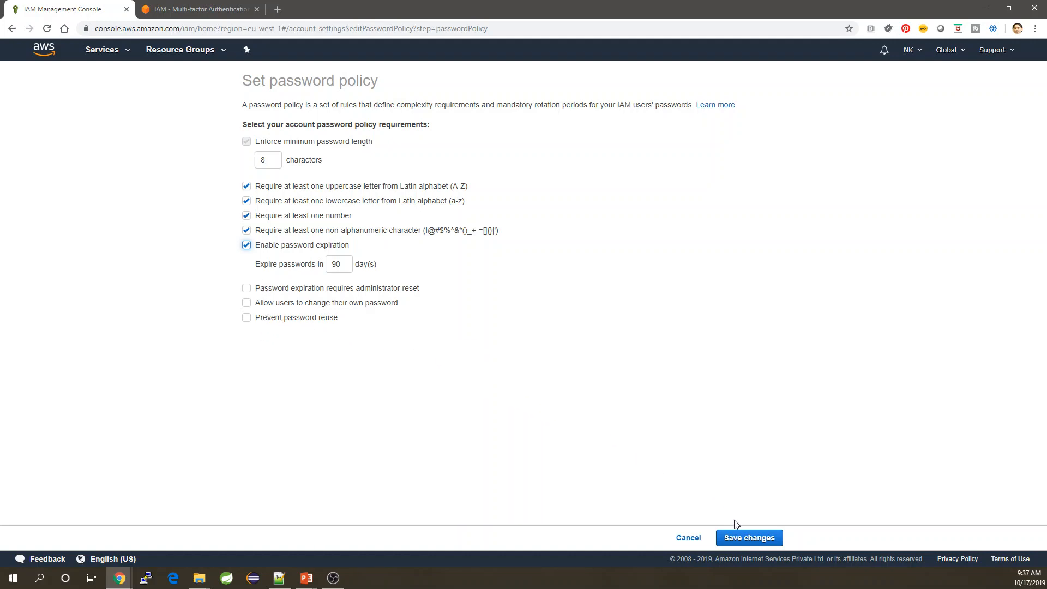
{"action": "left_click", "coordinate": [748, 541]}
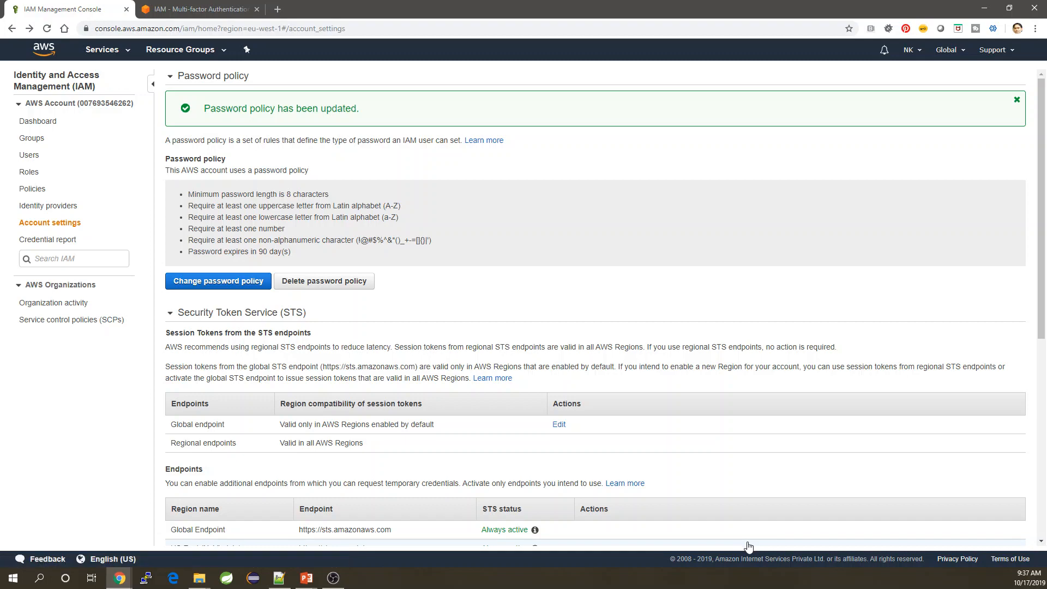
Return to the IAM dashboard and sign out of the console
{"action": "left_click", "coordinate": [37, 121]}
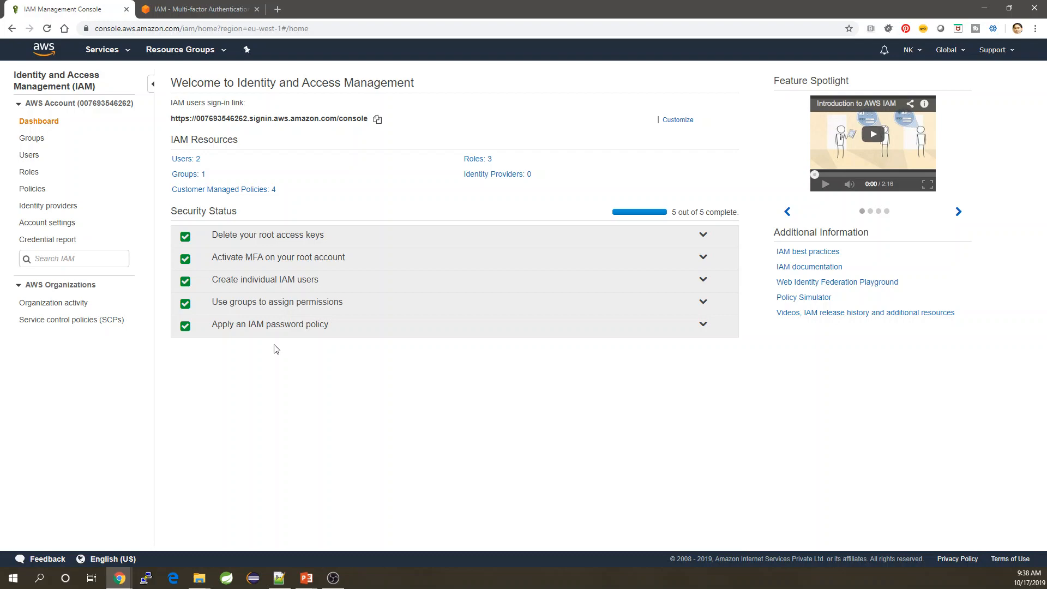
{"action": "left_click", "coordinate": [909, 50]}
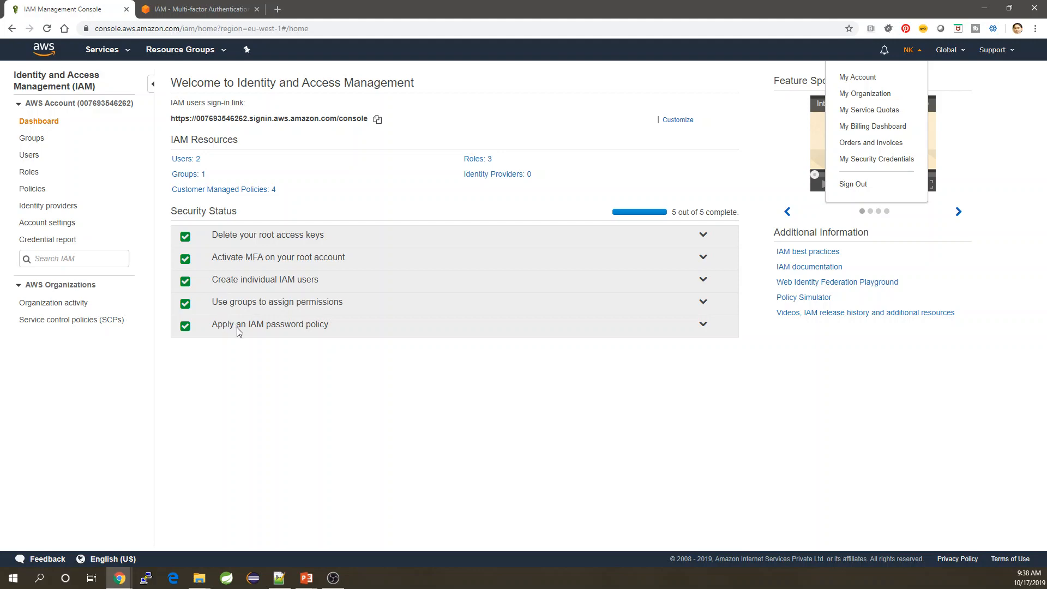
{"action": "left_click", "coordinate": [864, 187]}
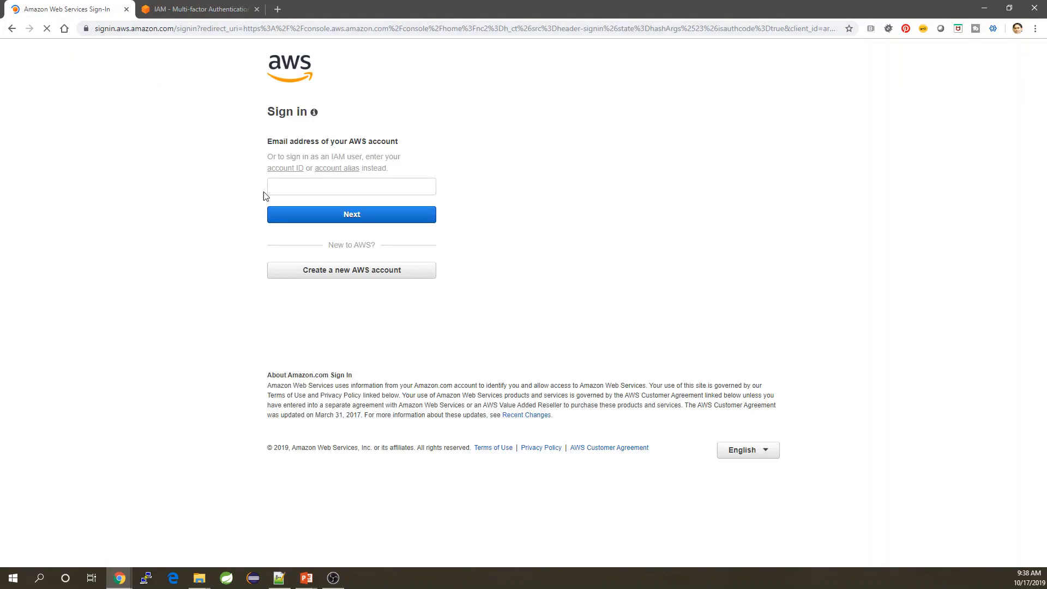
Sign back in as the root user with the account e-mail and password
{"action": "left_click", "coordinate": [343, 216]}
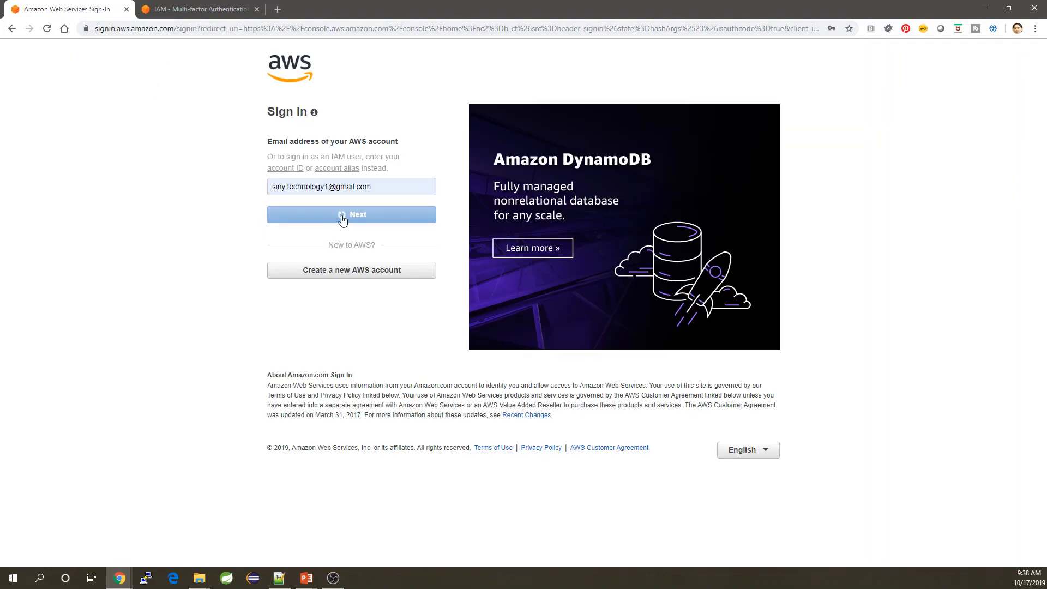
{"action": "left_click", "coordinate": [303, 183]}
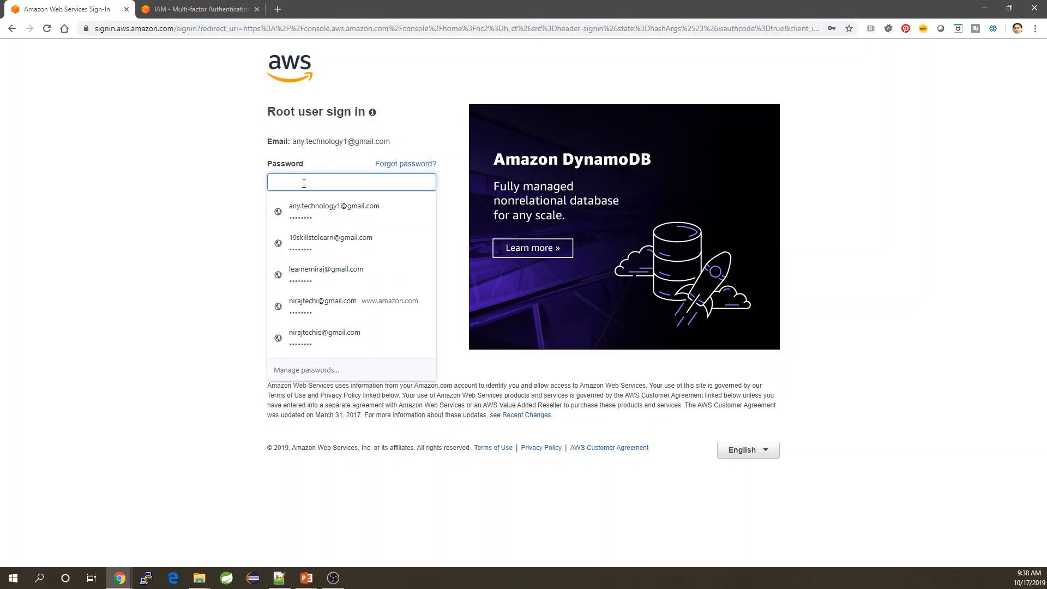
{"action": "type", "text": "•"}
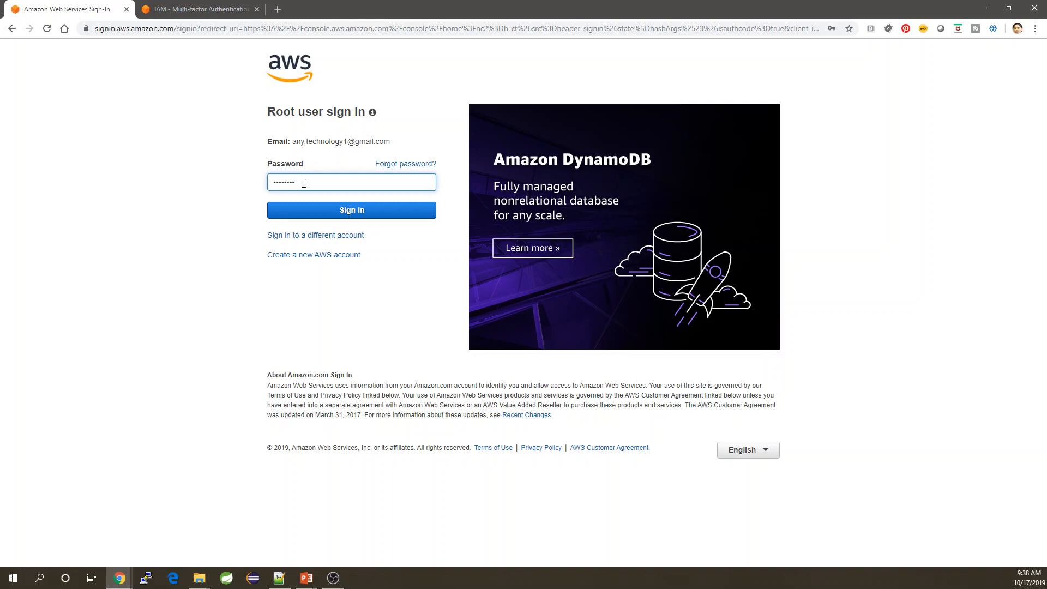
{"action": "left_click", "coordinate": [331, 213]}
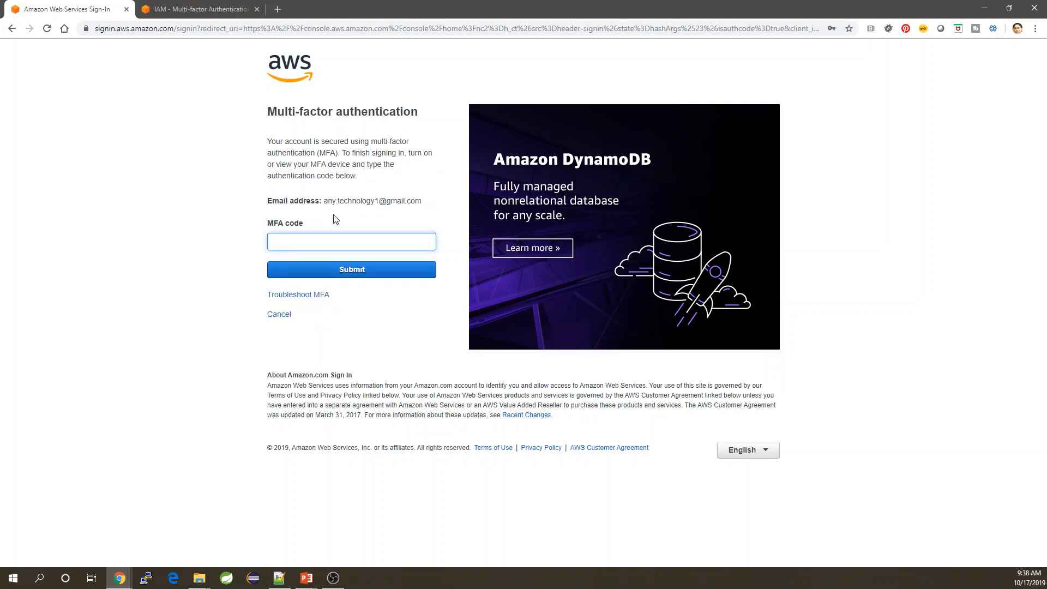
Enter the MFA verification code from the device and submit it to finish signing in
{"action": "left_click", "coordinate": [357, 270]}
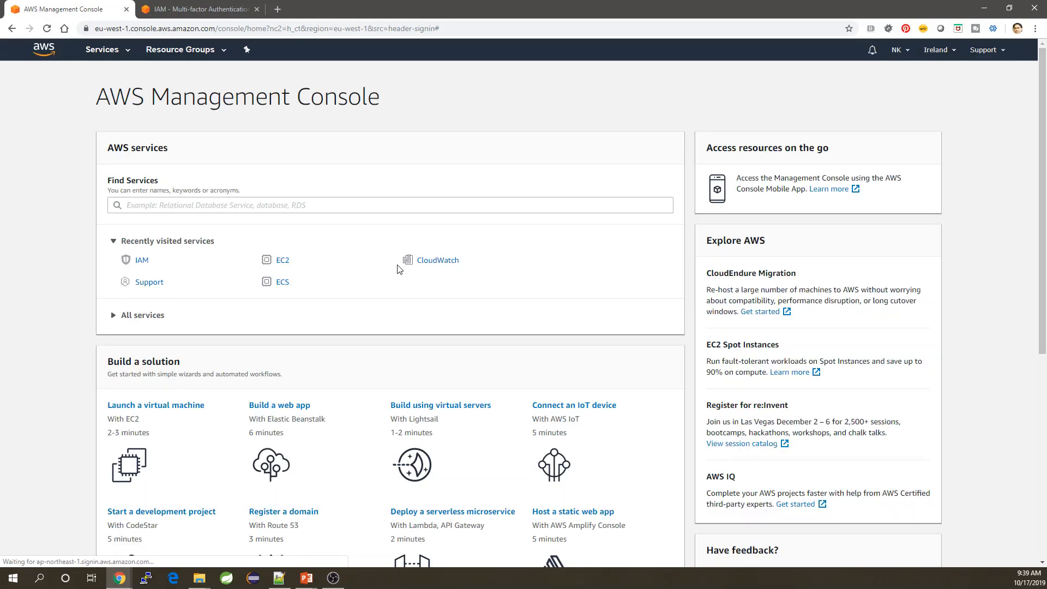
{"action": "left_click", "coordinate": [897, 50]}
{"action": "key", "text": "alt+Tab"}
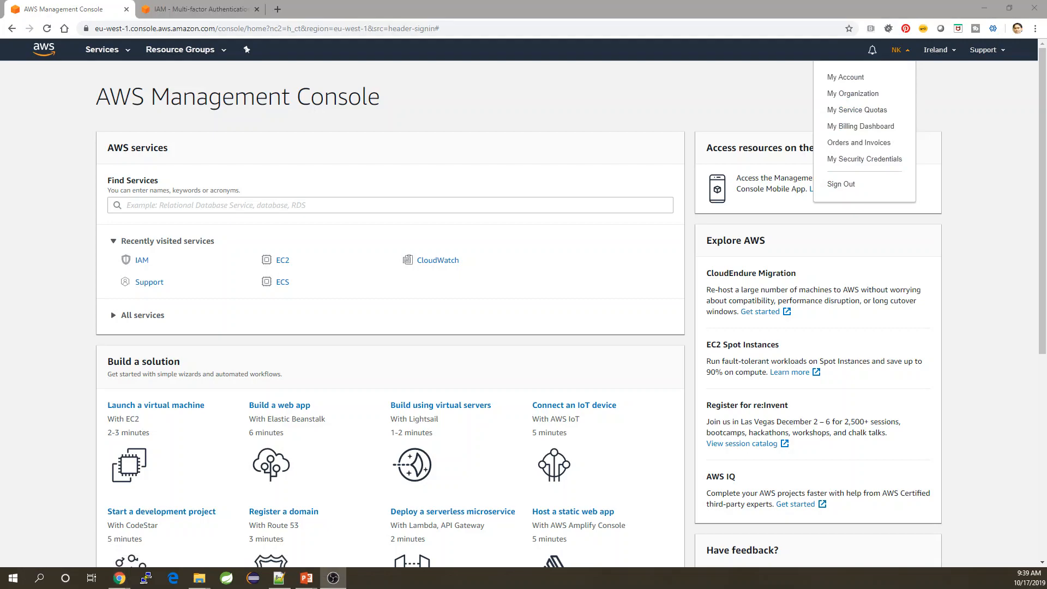